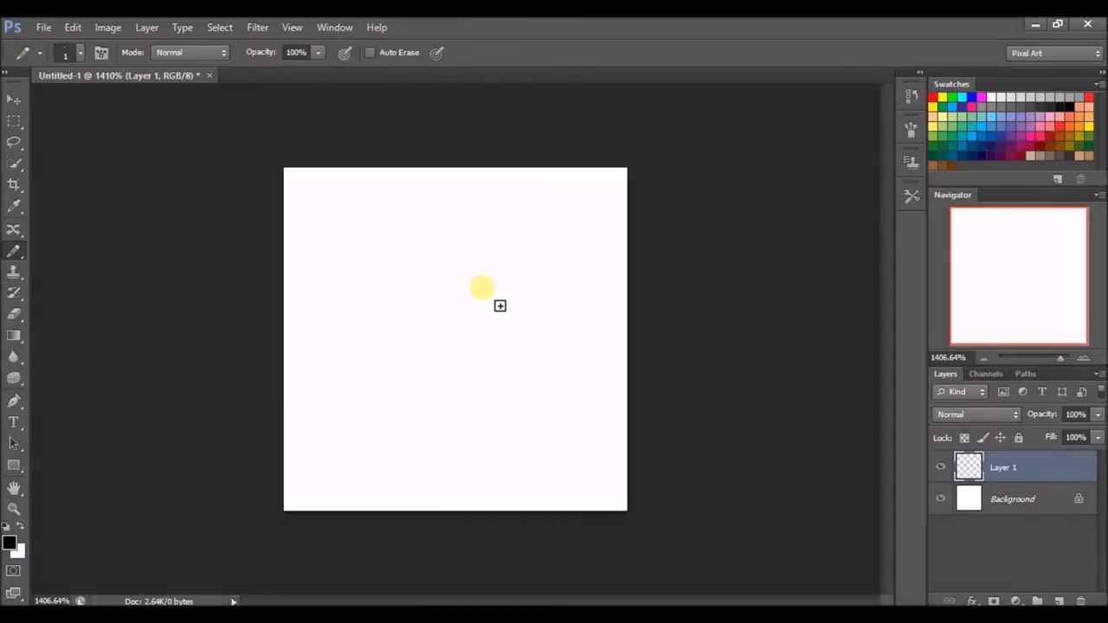
- Draw the pumpkin's left curve and lobe outlines in black with the 1 px Pencil
drag(394, 315, 461, 448)
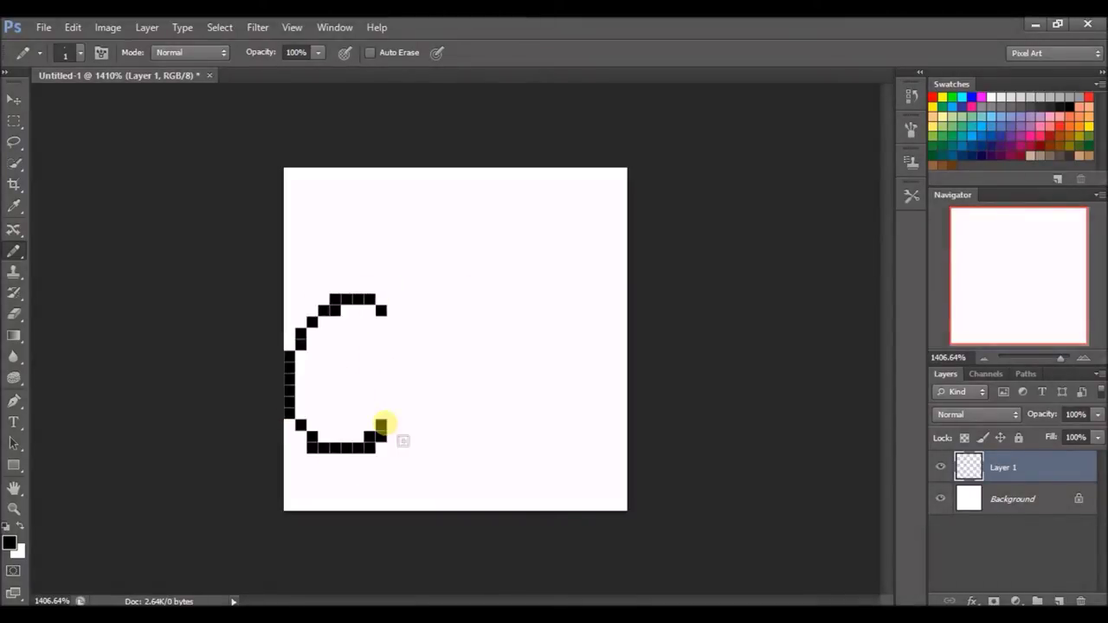
key(ctrl+alt+z)
key(ctrl+alt+z)
key(ctrl+Right)
mouse_move(405, 300)
mouse_down()
mouse_move(420, 436)
mouse_move(422, 299)
mouse_move(487, 467)
mouse_up()
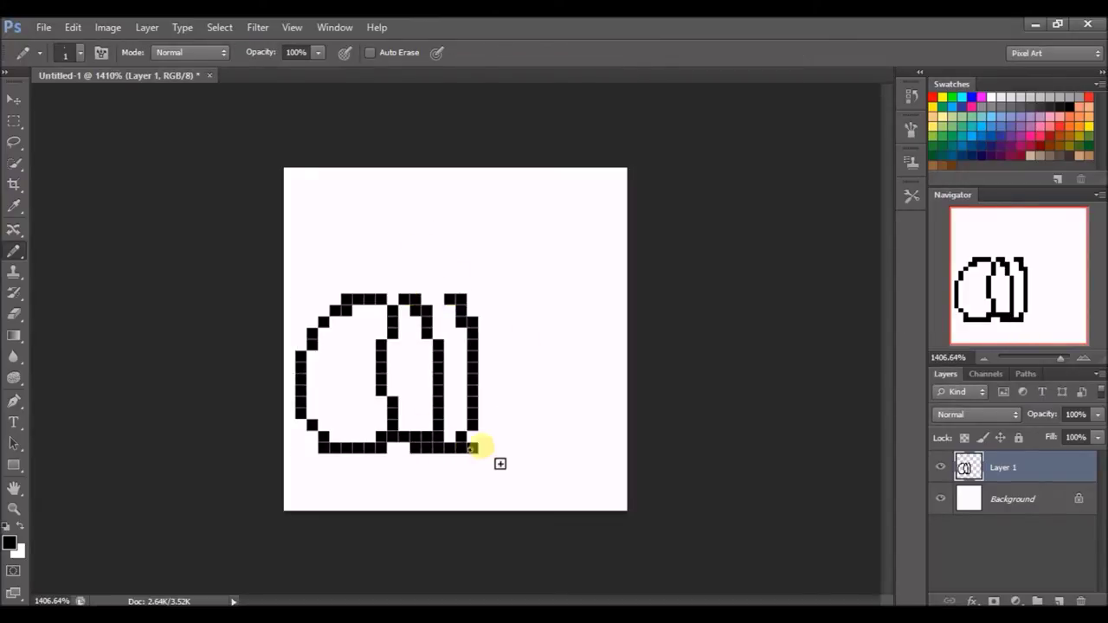
drag(472, 297, 519, 321)
- Nudge the outline one pixel right, draw the top, curly stem and vine, and add Layer 2
key(ctrl+t)
key(Right)
key(Return)
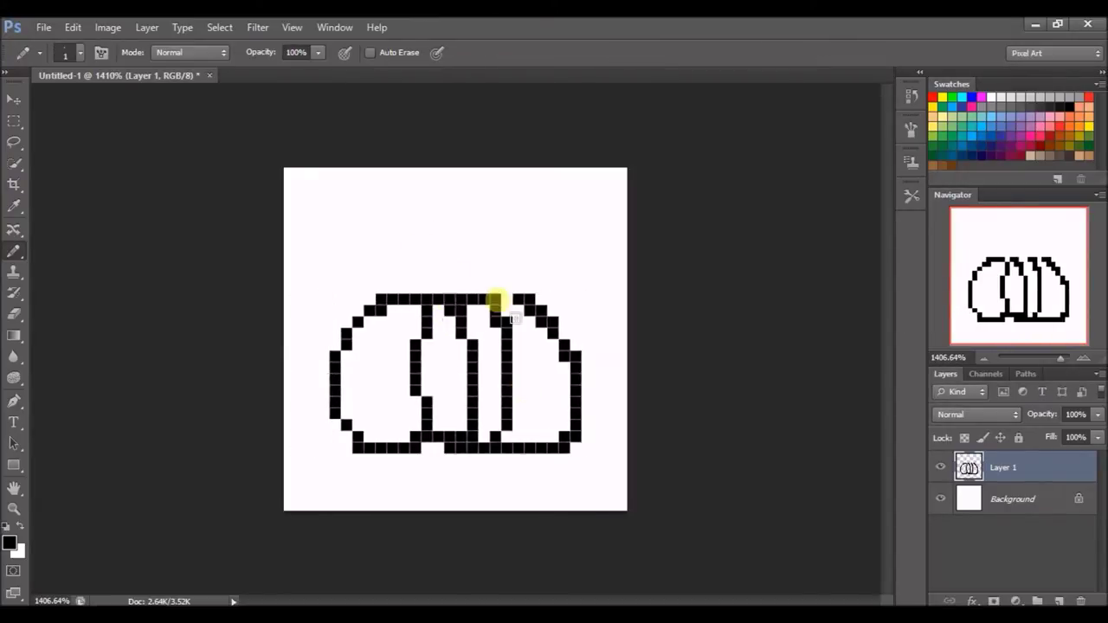
mouse_move(425, 285)
mouse_down()
mouse_move(424, 229)
mouse_move(494, 297)
mouse_move(617, 317)
mouse_move(597, 308)
mouse_up()
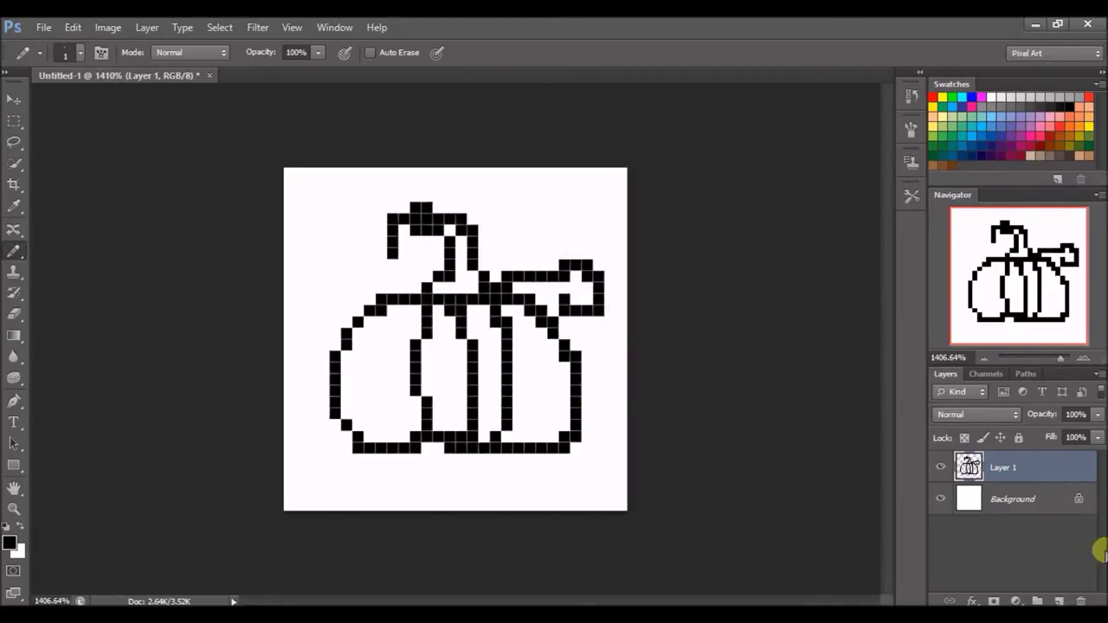
click(1060, 600)
click(9, 542)
- Fill the pumpkin body with orange e27218 pencil pixels on Layer 2
drag(506, 216, 520, 186)
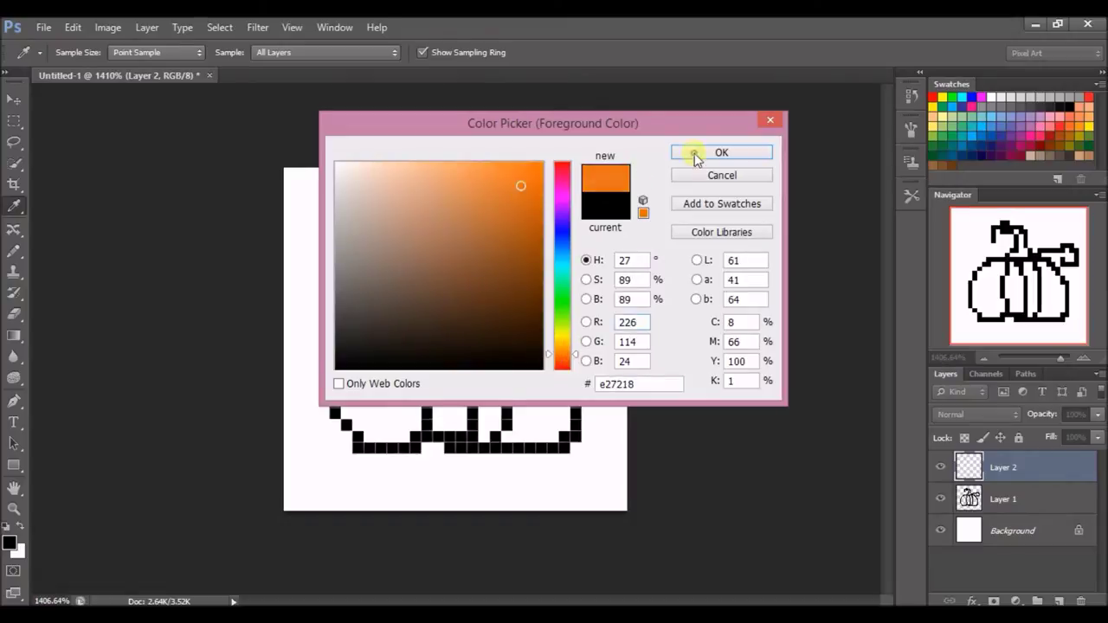
click(688, 161)
key(b)
mouse_move(421, 298)
mouse_down()
mouse_move(350, 326)
mouse_move(340, 413)
mouse_move(470, 450)
mouse_move(554, 446)
mouse_move(507, 452)
mouse_move(539, 437)
mouse_move(563, 372)
mouse_move(478, 299)
mouse_move(424, 299)
mouse_move(460, 349)
mouse_move(361, 396)
mouse_move(569, 403)
mouse_move(371, 395)
mouse_move(439, 416)
mouse_move(539, 396)
mouse_move(519, 449)
mouse_move(408, 442)
mouse_up()
click(941, 498)
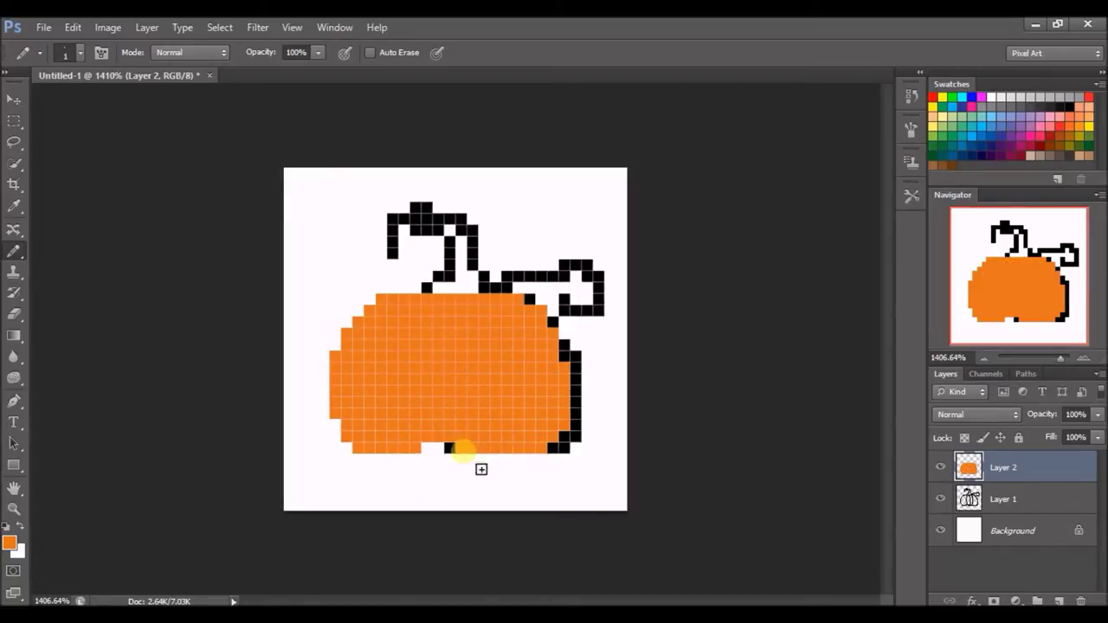
key(e)
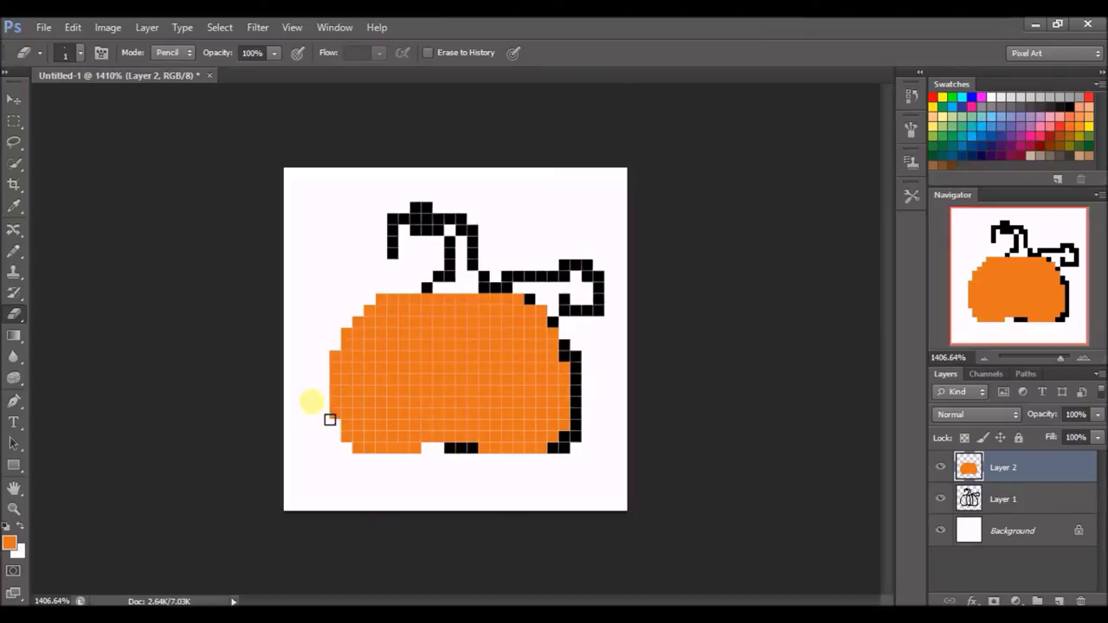
click(14, 251)
- Set the foreground colour to an olive green (69e218) for the stem
click(10, 543)
drag(563, 303, 563, 316)
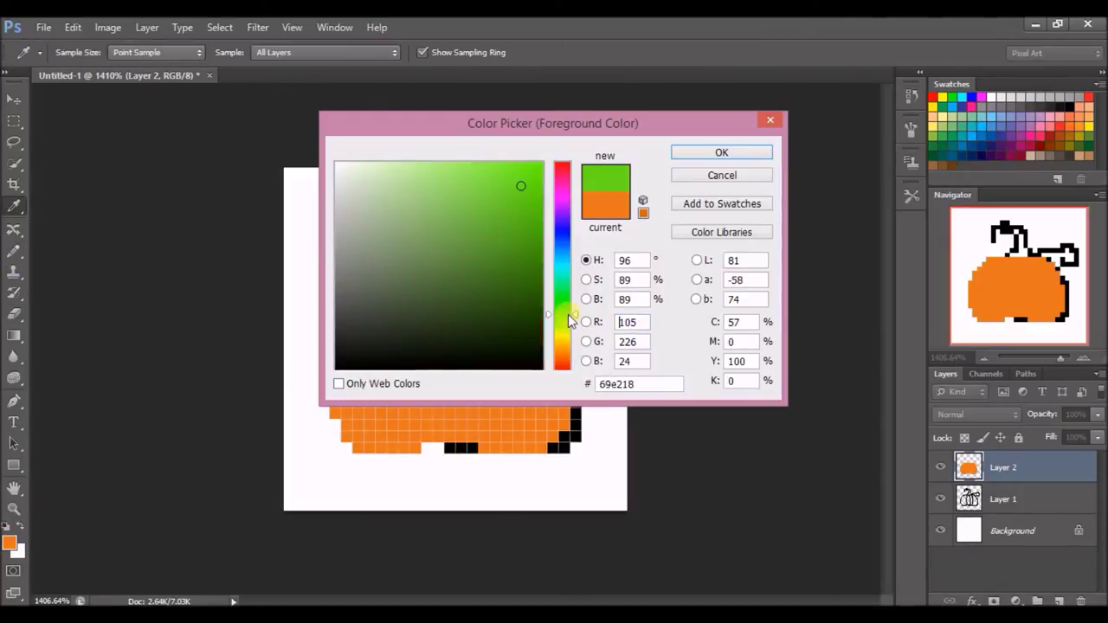
click(536, 266)
drag(535, 266, 522, 252)
click(721, 152)
key(b)
- On new Layer 3, paint the stem and vine green, hide Layer 1, and shift the stem one pixel left
key(ctrl+shift+alt+n)
mouse_move(382, 259)
mouse_down()
mouse_move(422, 216)
mouse_move(502, 281)
mouse_move(519, 251)
mouse_move(563, 276)
mouse_up()
drag(474, 238, 457, 277)
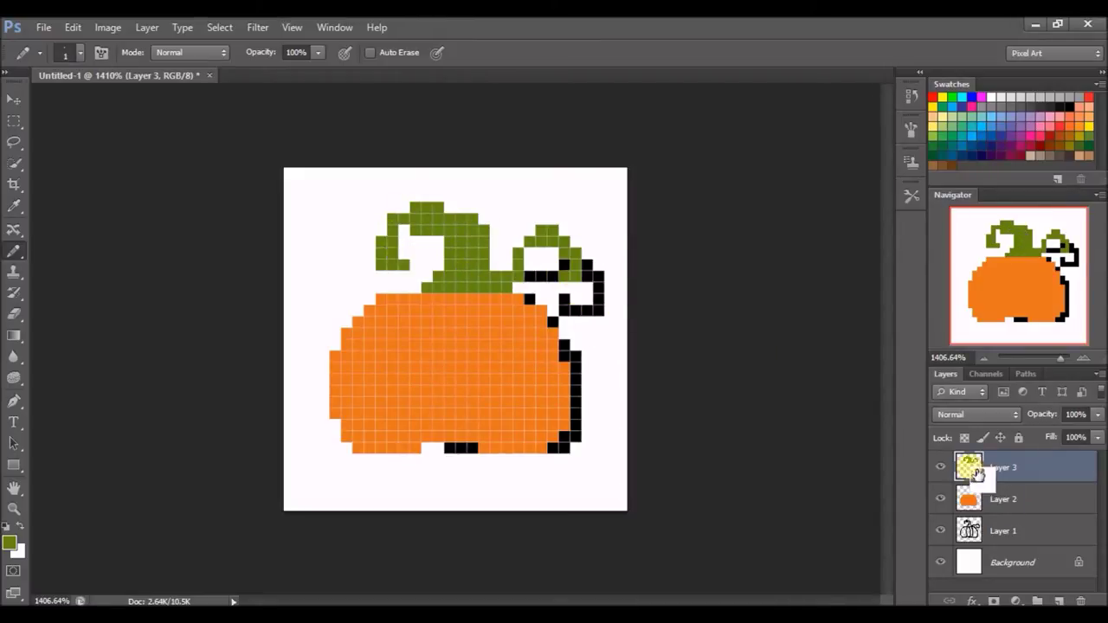
click(940, 530)
key(ctrl+t)
key(Left)
key(Return)
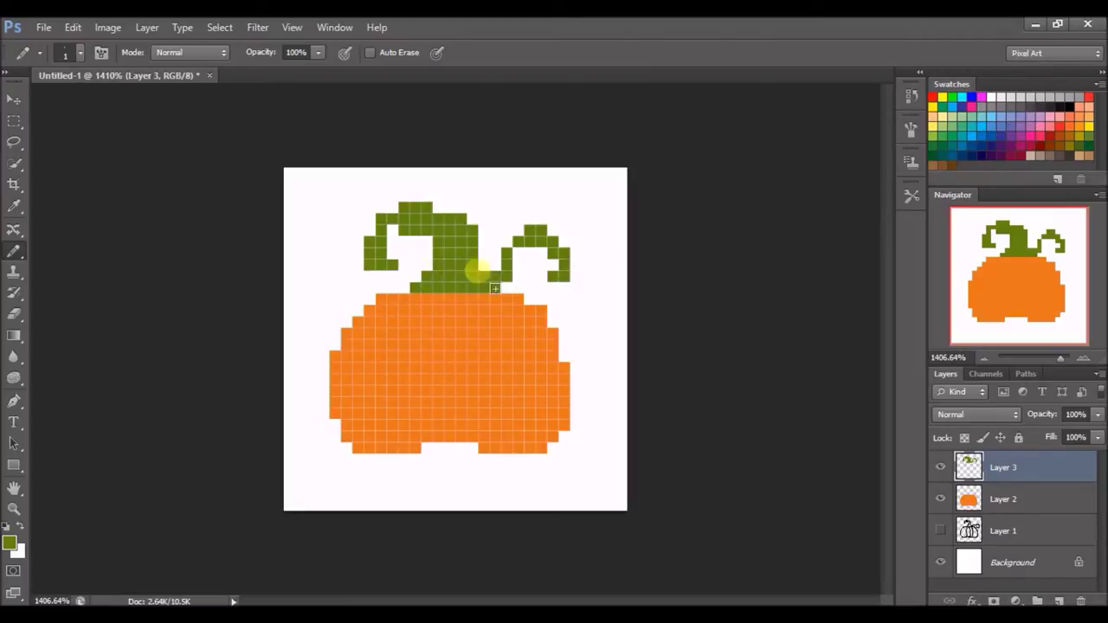
drag(430, 299, 484, 299)
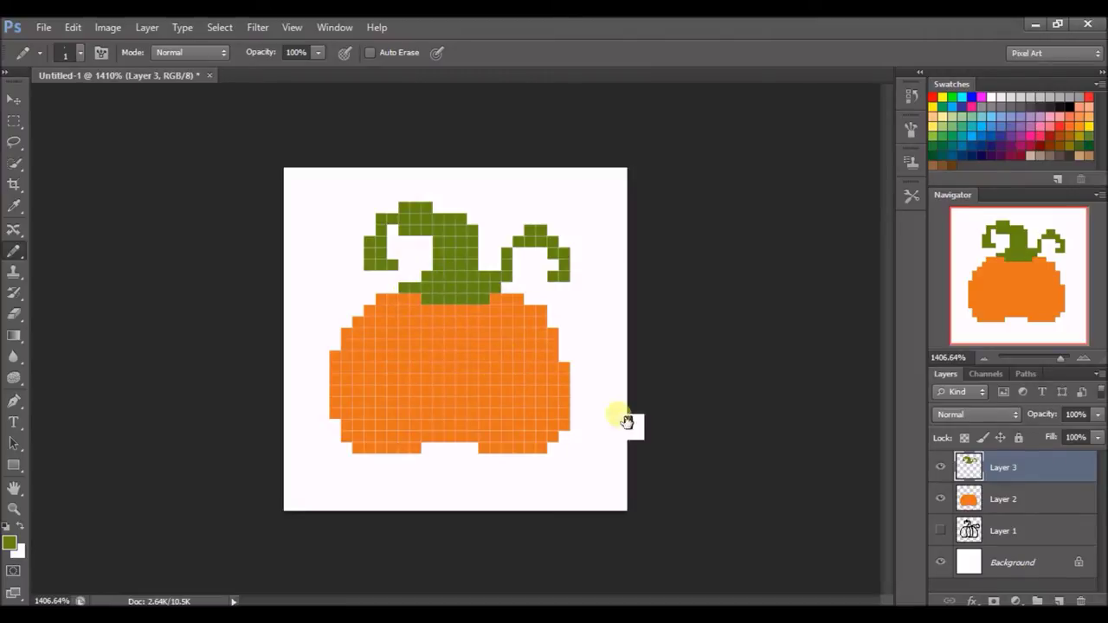
key(ctrl+shift+alt+n)
- Draw darker orange rib lines down the pumpkin, including one along its right side
click(9, 543)
click(514, 215)
click(722, 153)
drag(397, 309, 371, 439)
mouse_move(440, 314)
mouse_down()
mouse_move(413, 436)
mouse_move(471, 454)
mouse_move(508, 309)
mouse_up()
key(ctrl+z)
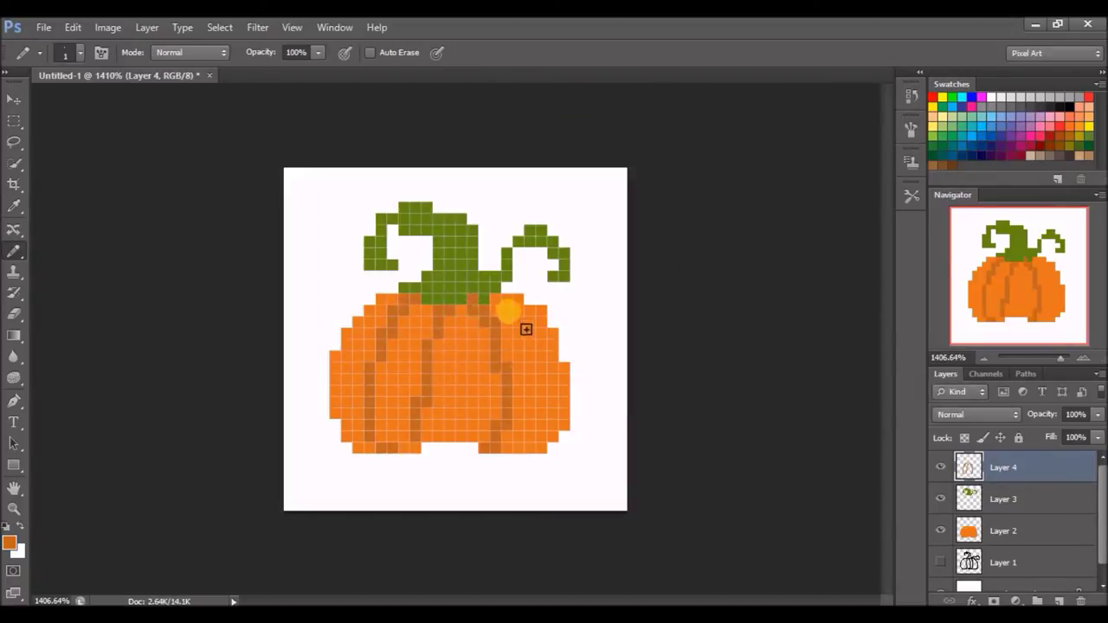
drag(563, 370, 545, 445)
key(ctrl+z)
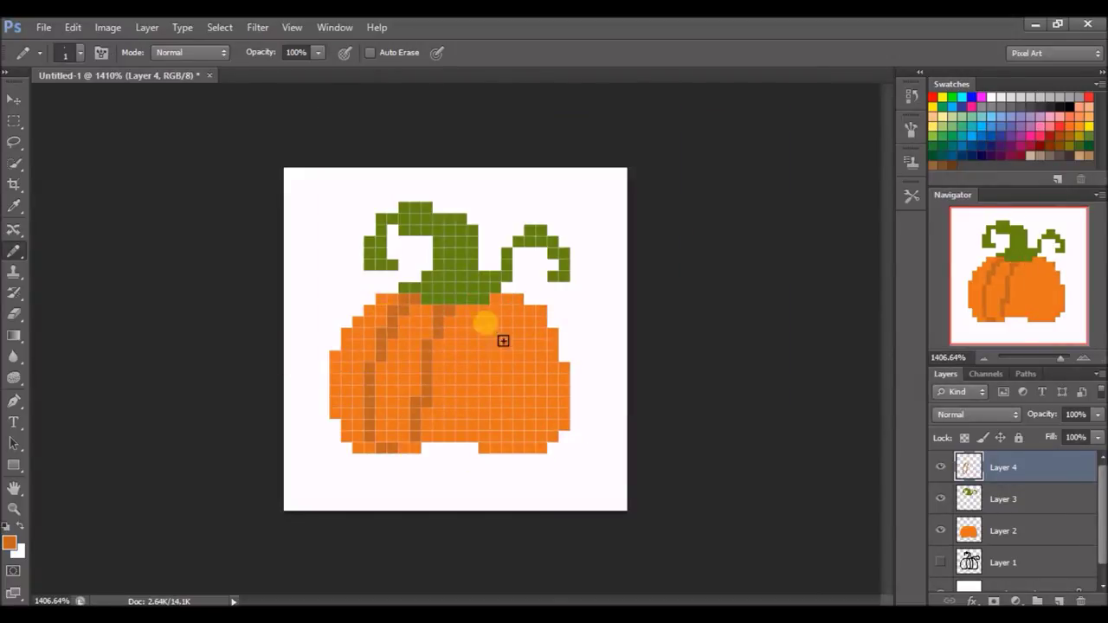
drag(544, 320, 543, 446)
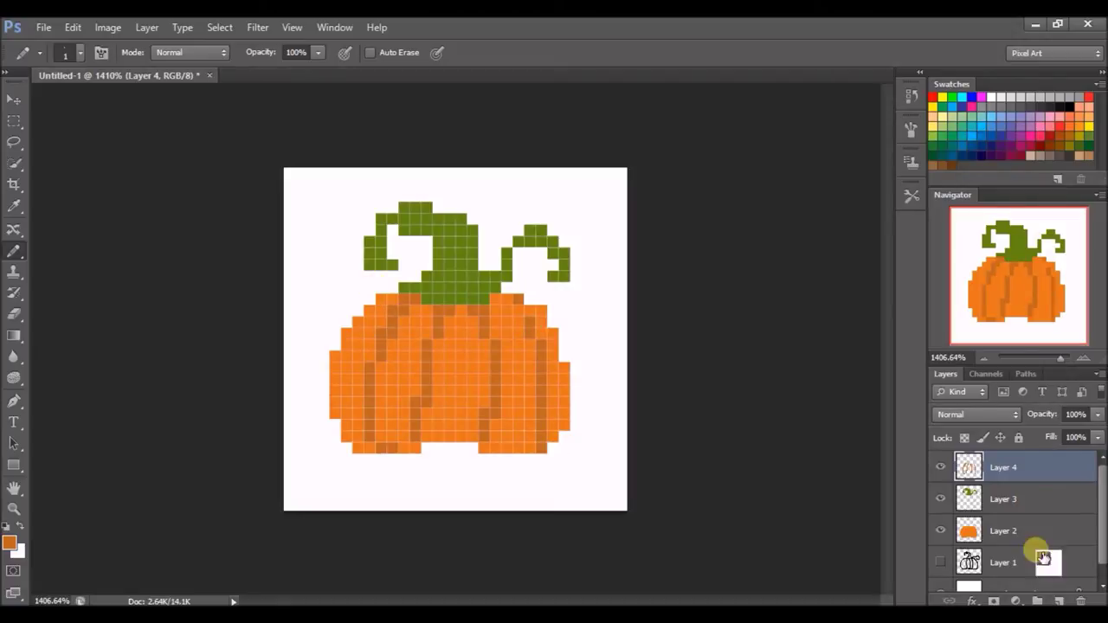
- On a new layer, shade the stem base and both curl ends dark green
click(1059, 601)
click(11, 542)
click(504, 299)
click(727, 153)
mouse_move(424, 299)
mouse_down()
mouse_move(485, 298)
mouse_move(437, 232)
mouse_move(380, 260)
mouse_up()
click(391, 264)
click(554, 276)
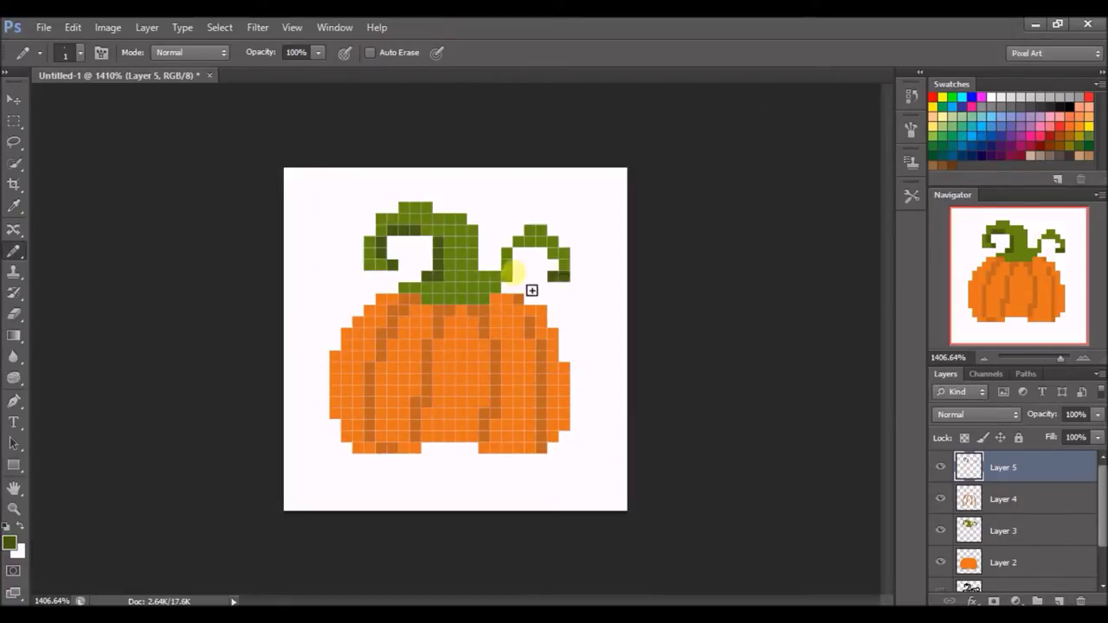
click(481, 298)
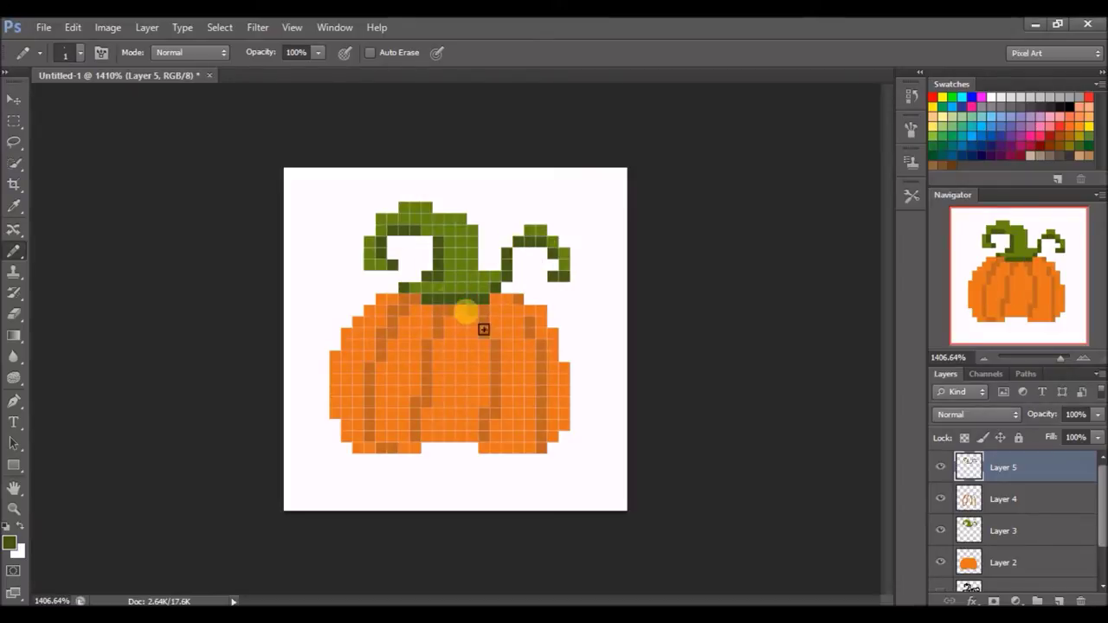
- On another new layer, add light green highlights to the central stem and right curl
click(1059, 600)
click(10, 542)
click(421, 222)
key(Return)
drag(451, 223, 452, 260)
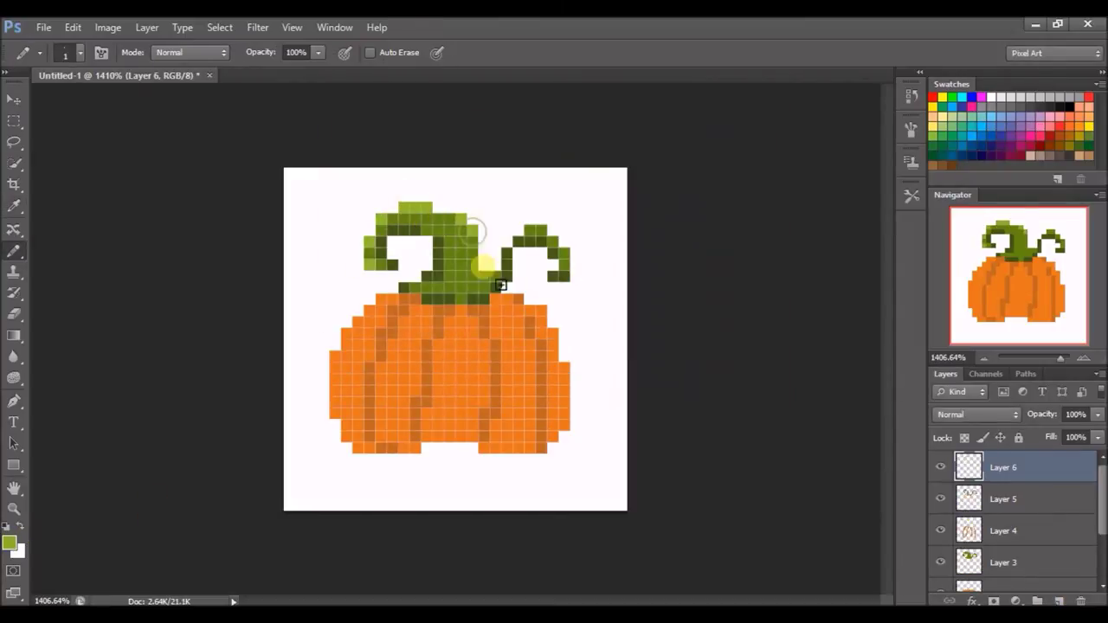
click(542, 232)
click(563, 251)
click(537, 240)
click(479, 298)
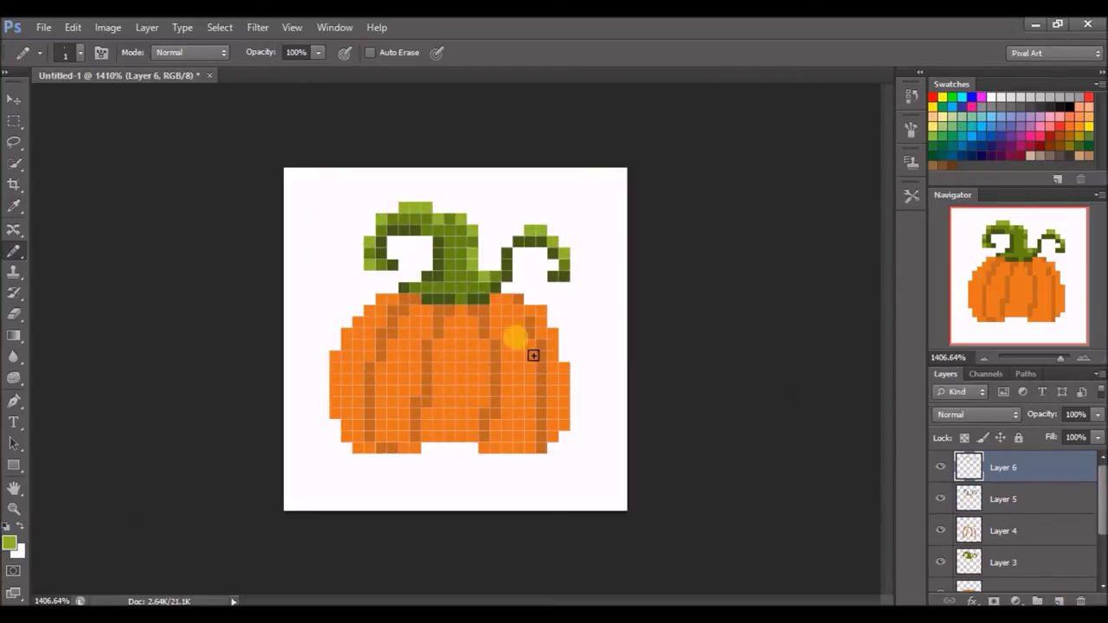
click(1059, 601)
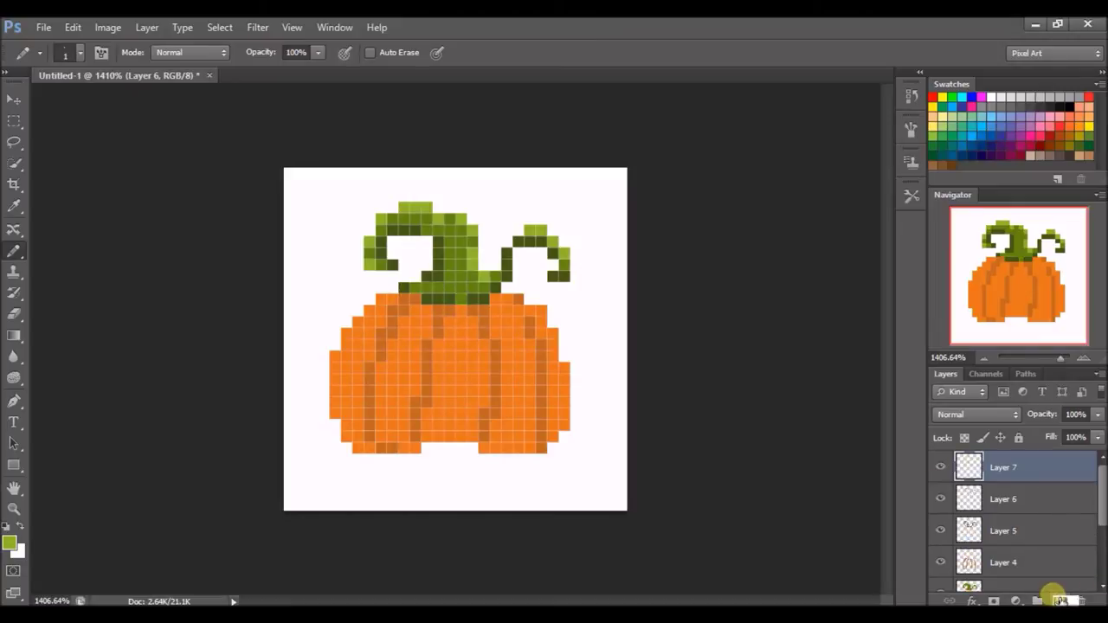
- Paint lighter orange highlight pixels across the pumpkin's ribs and lower centre
key(i)
click(10, 543)
click(489, 178)
click(721, 152)
key(b)
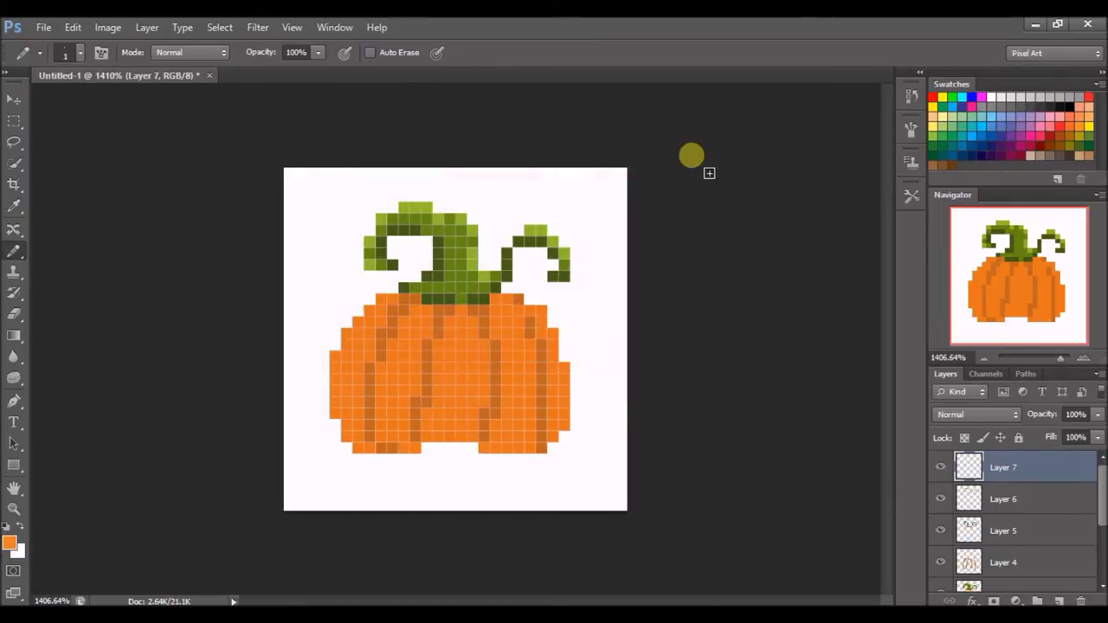
drag(420, 388, 358, 346)
click(467, 419)
click(569, 361)
click(522, 341)
click(499, 442)
click(431, 452)
click(470, 401)
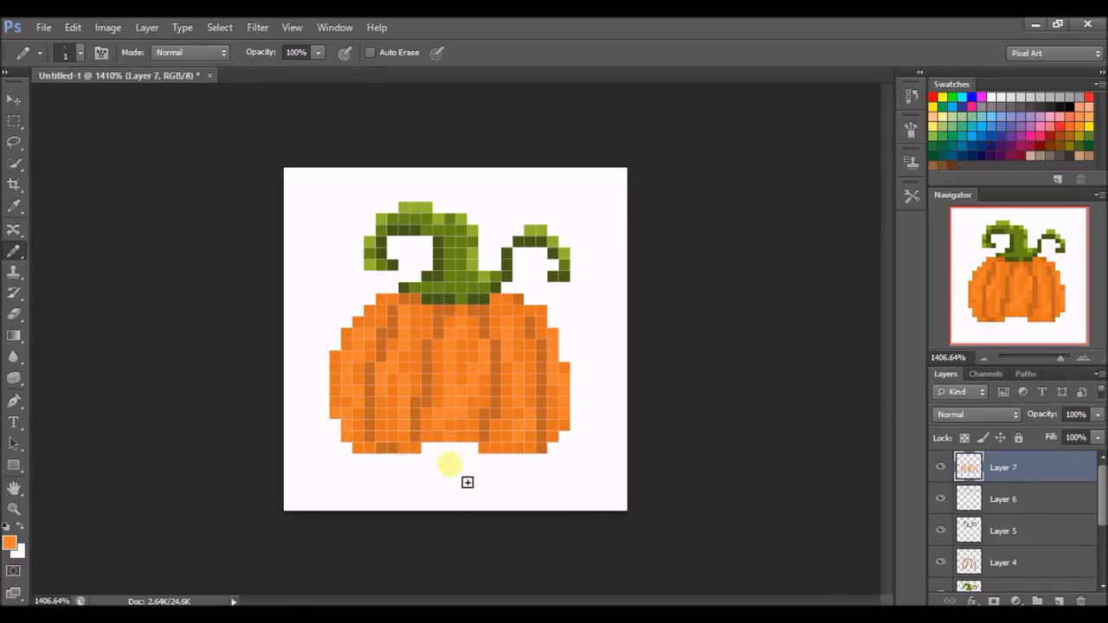
- On Layer 8 below the highlights, shade the pumpkin's right edge with brown a3591e
key(ctrl+shift+alt+n)
click(12, 542)
click(517, 237)
click(726, 151)
click(12, 543)
click(502, 240)
key(Return)
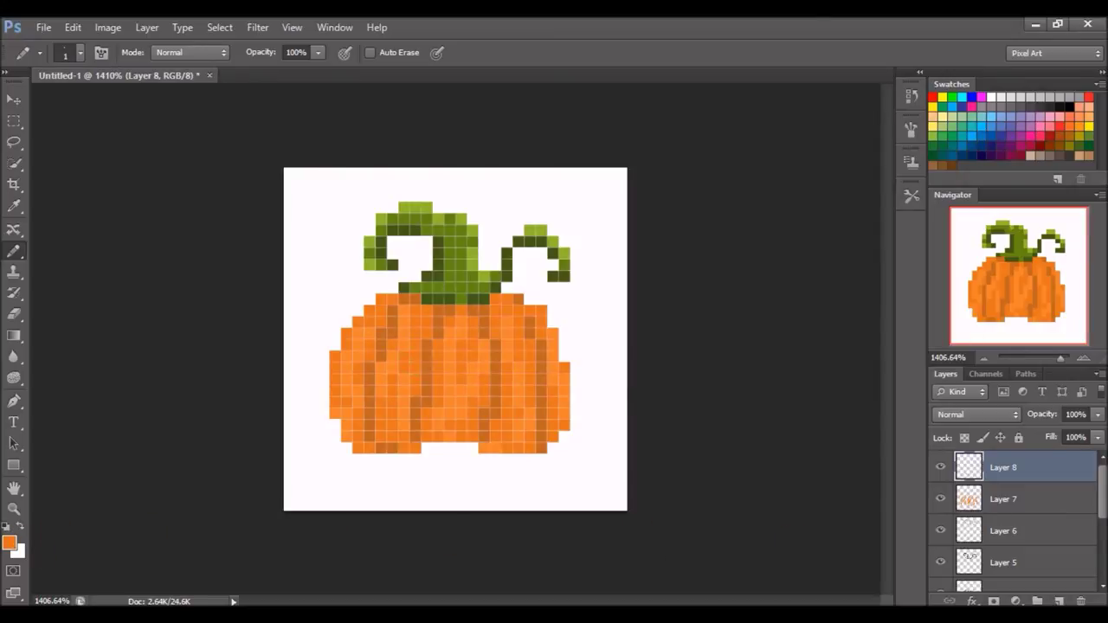
click(10, 543)
click(488, 205)
click(732, 143)
drag(1004, 468, 995, 510)
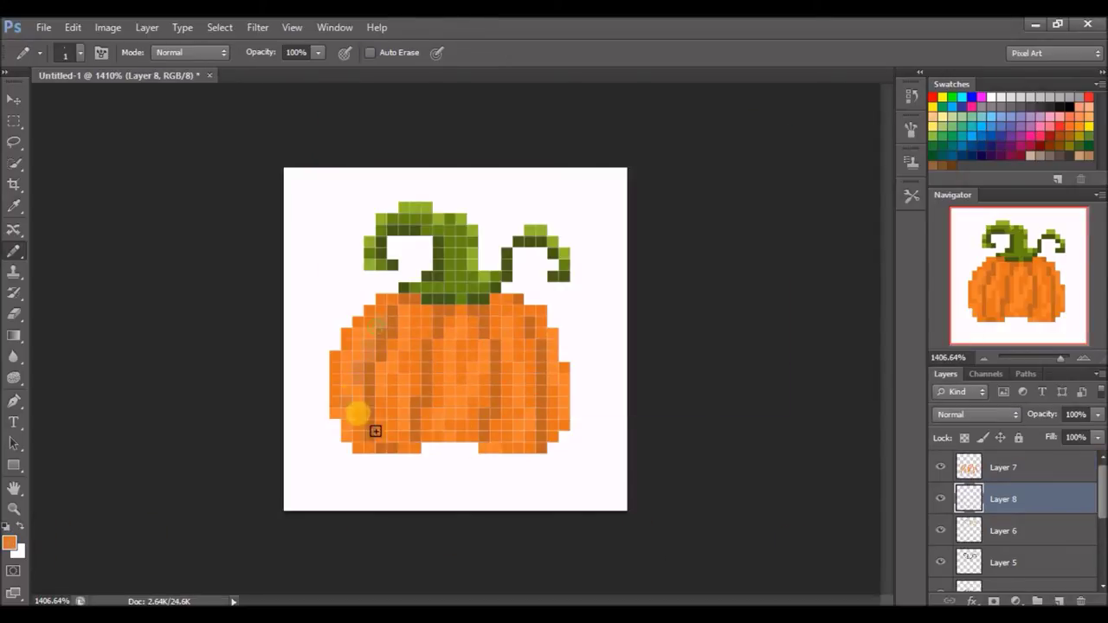
drag(550, 374, 555, 344)
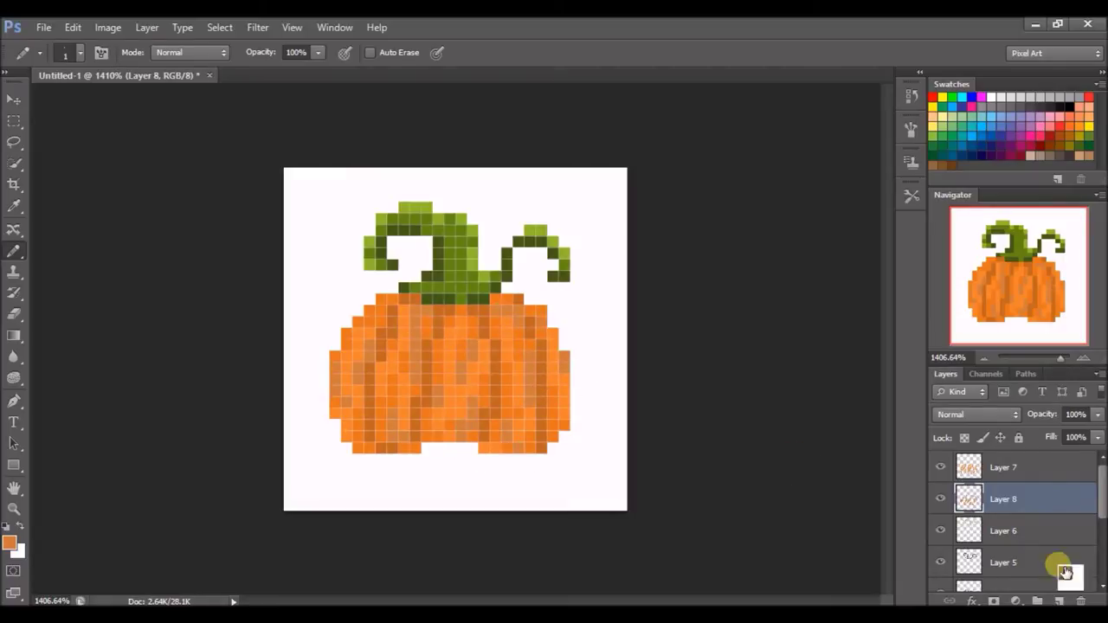
- Add Layer 9 and sample the stem's green with the Eyedropper
click(1058, 600)
key(i)
click(471, 257)
- Keep the sampled stem green, add Layers 10 and 11, and choose an adjusted green shade
click(9, 543)
click(712, 156)
key(b)
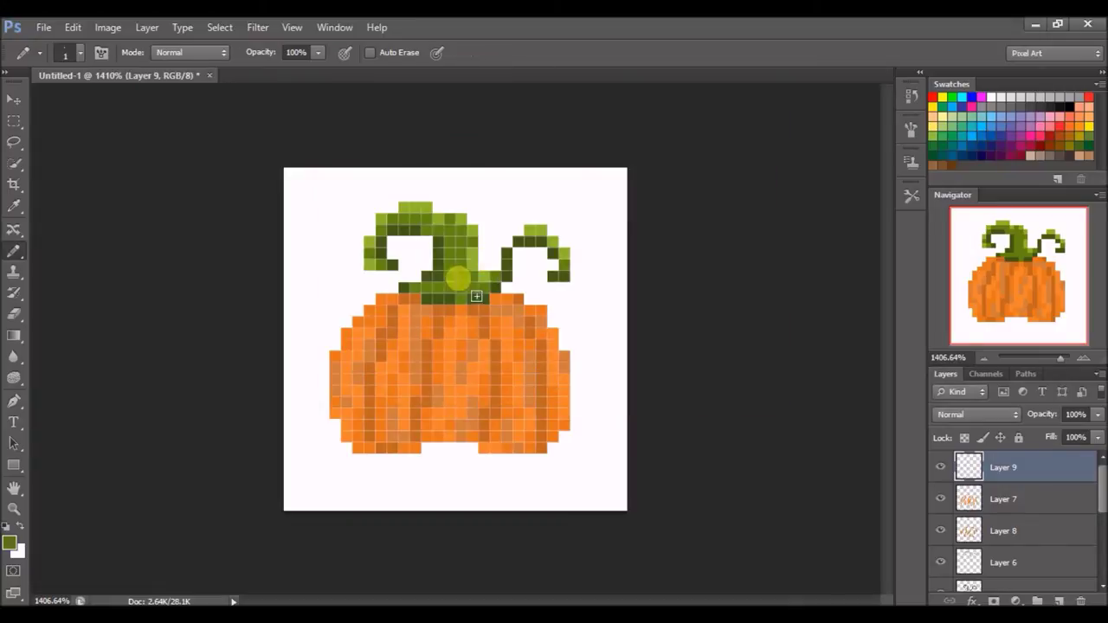
click(1058, 600)
click(9, 543)
click(466, 264)
key(Return)
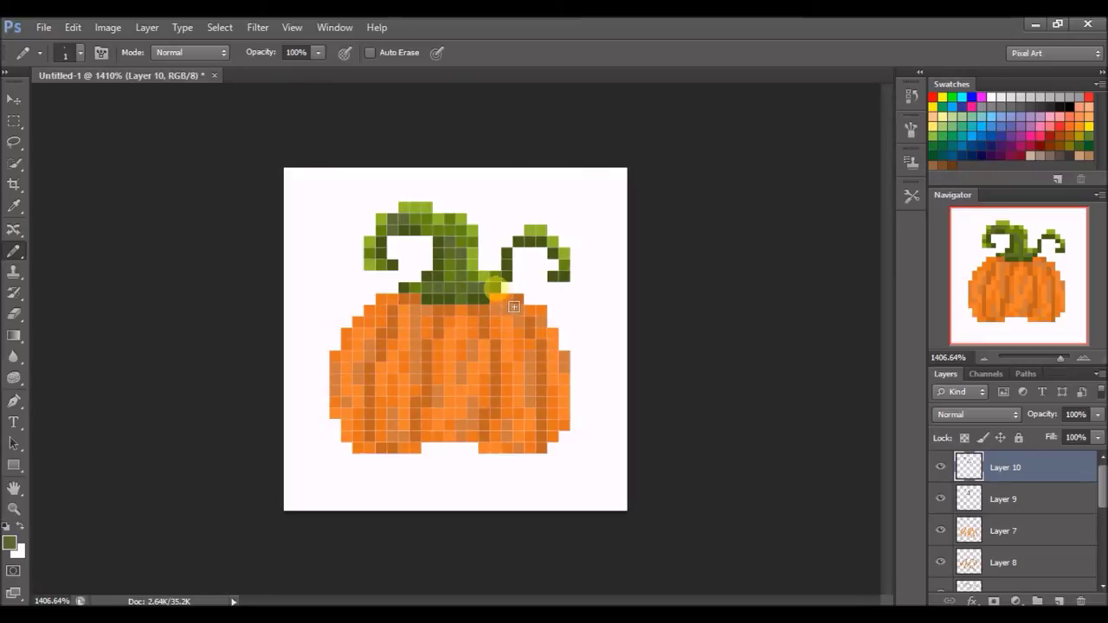
scroll(514, 306, up, 1)
click(1059, 600)
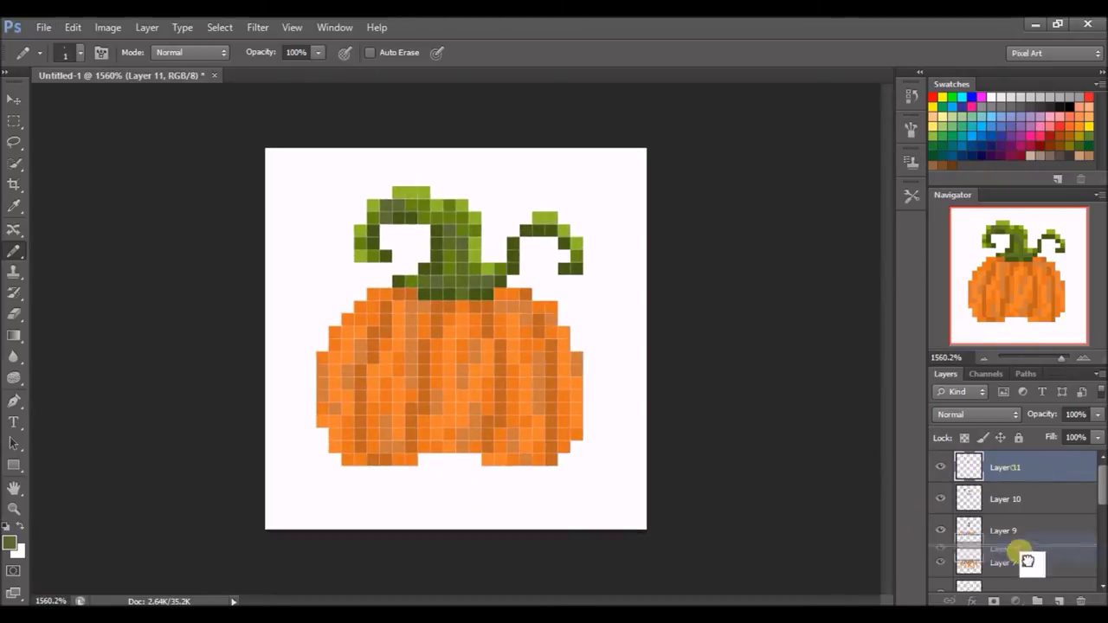
- Move Layer 11 below Layer 2 and fill the gap along the pumpkin's base with orange
drag(1021, 476, 969, 559)
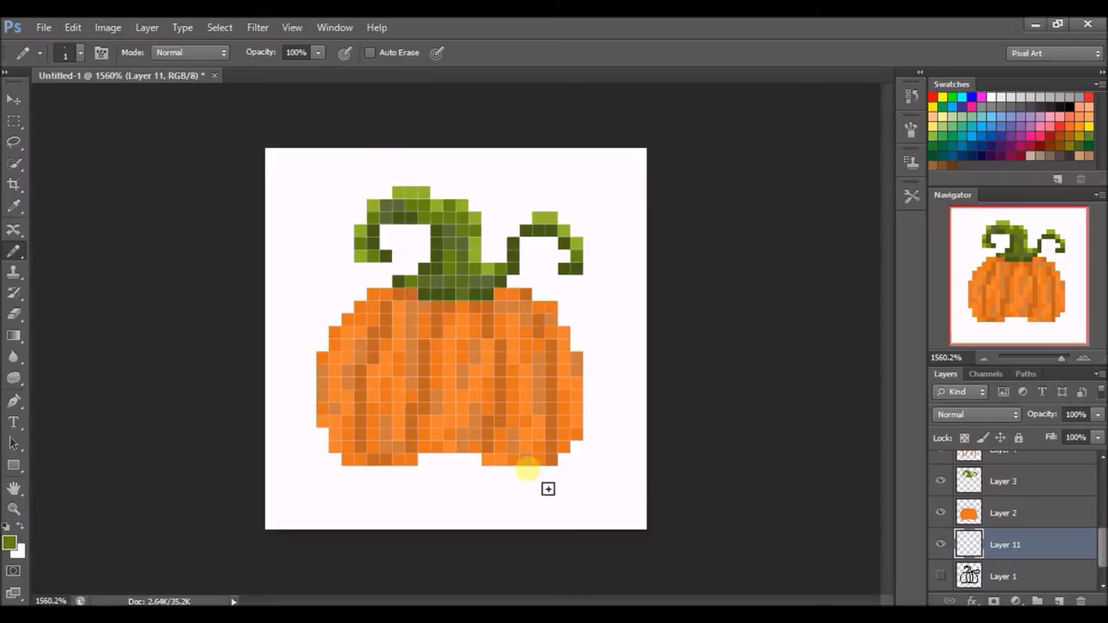
key(alt+bracketright)
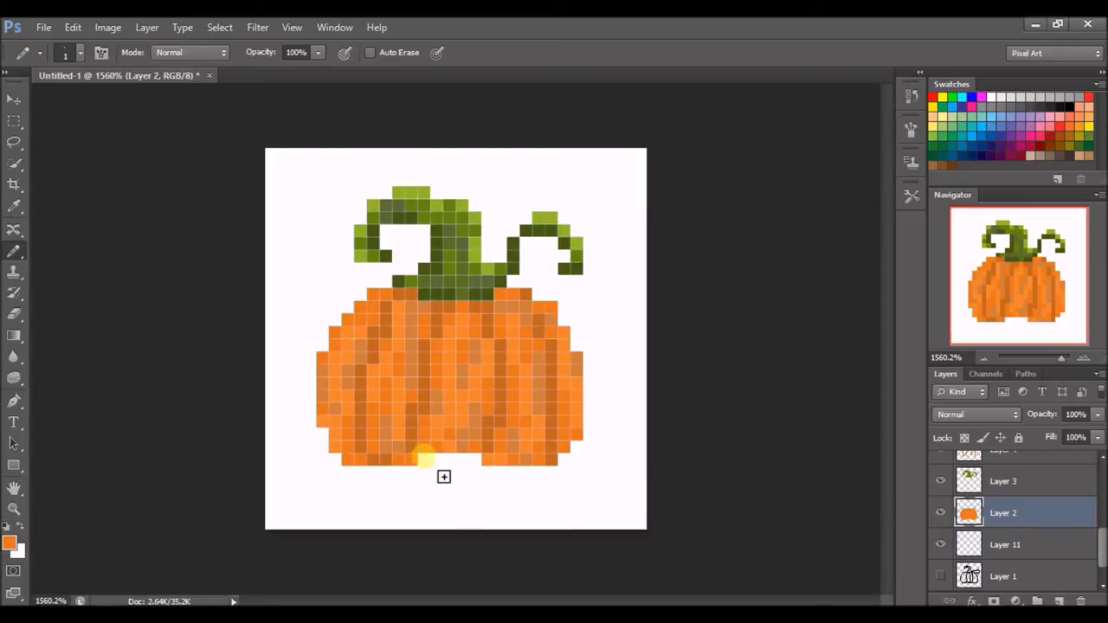
key(ctrl+shift+alt+n)
drag(1004, 512, 989, 481)
drag(424, 459, 476, 472)
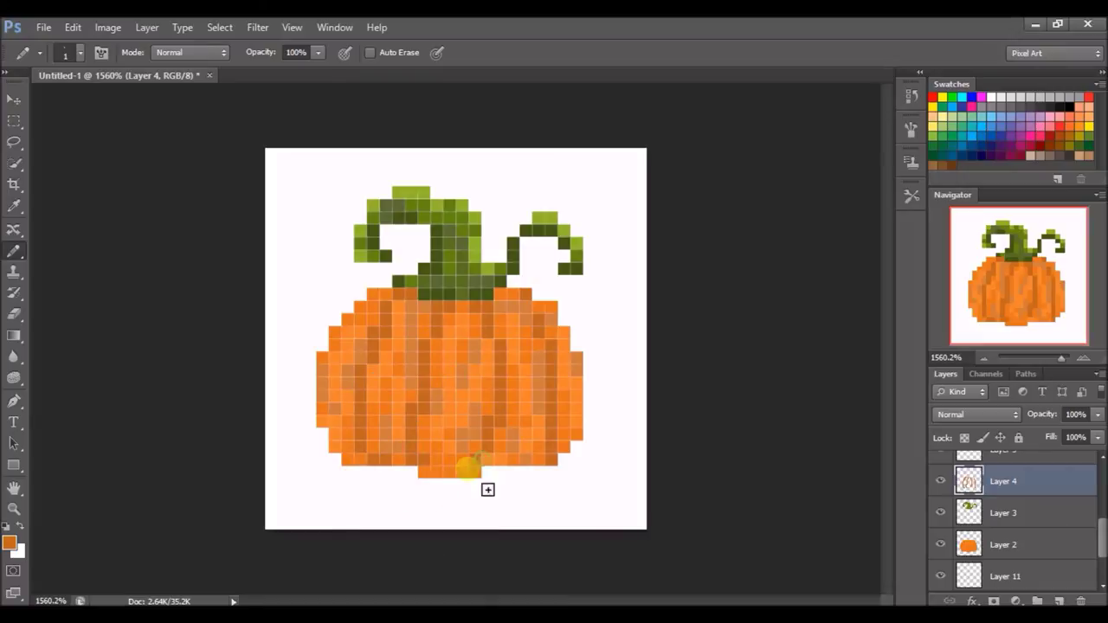
scroll(981, 482, up, 2)
click(995, 481)
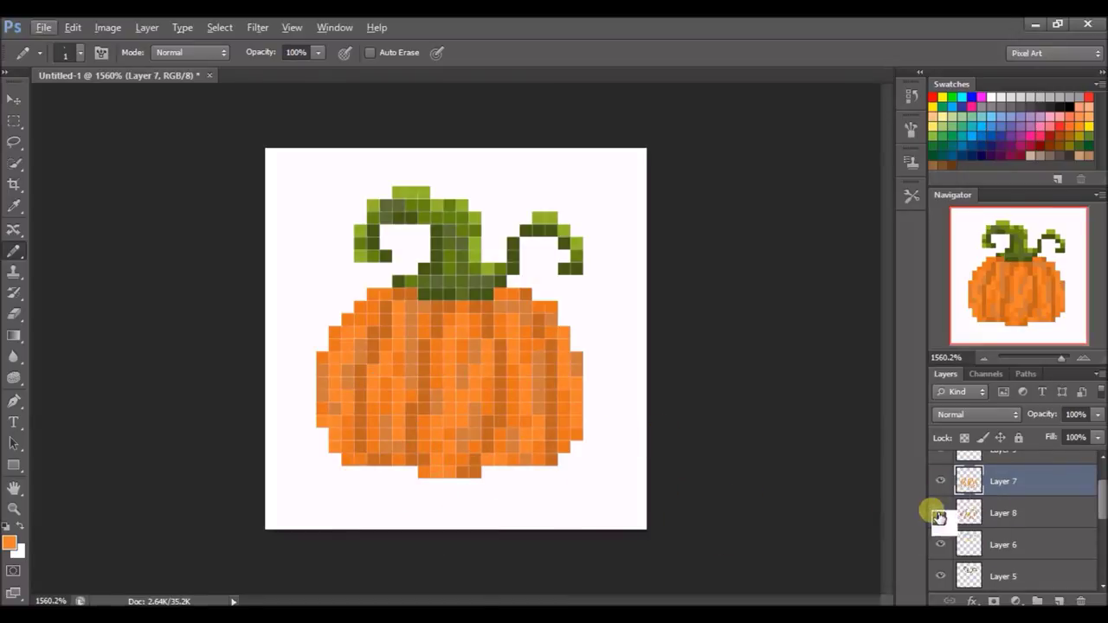
click(942, 515)
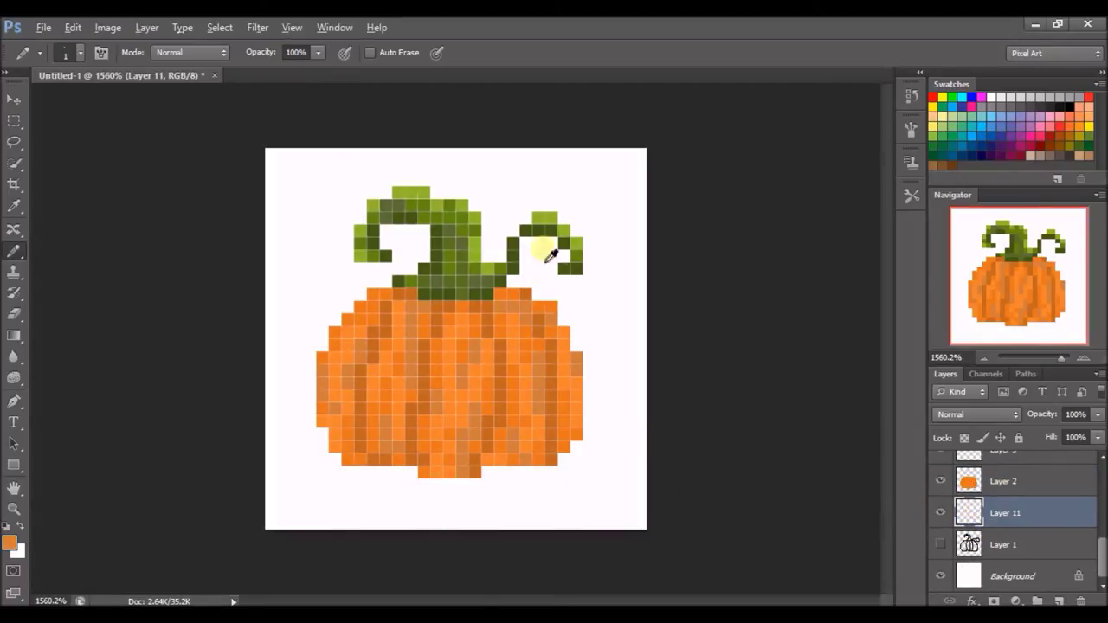
- Draw curly green vines and a leaf around the pumpkin, with Layer 8 below Layer 7
mouse_move(503, 488)
mouse_down()
mouse_move(527, 485)
mouse_move(316, 502)
mouse_move(338, 375)
mouse_move(626, 339)
mouse_move(648, 388)
mouse_up()
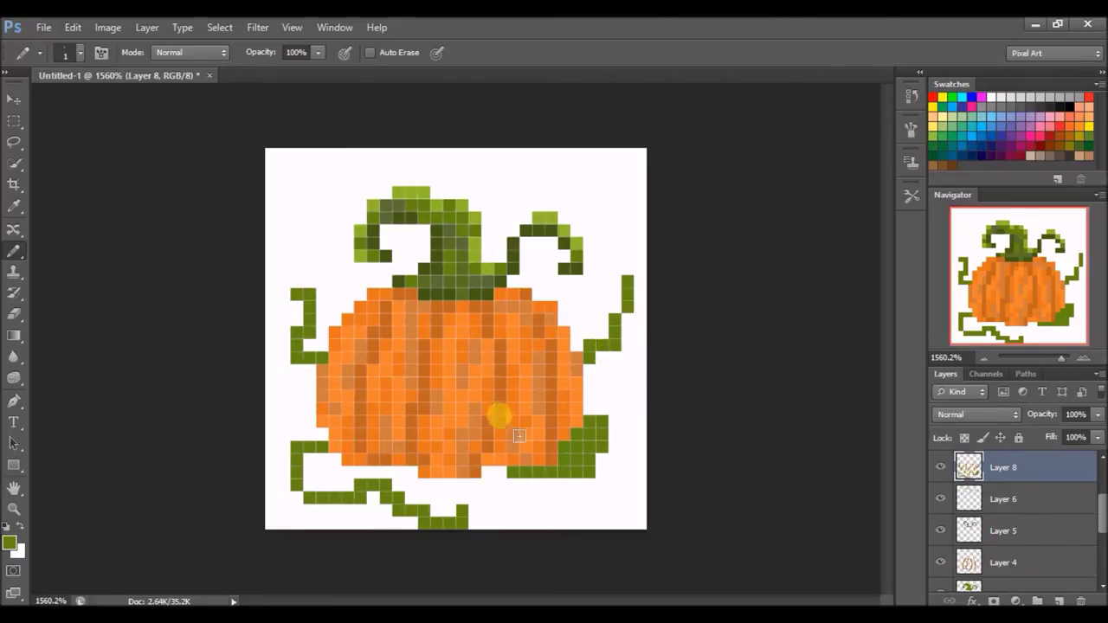
click(615, 408)
drag(1004, 470, 1030, 561)
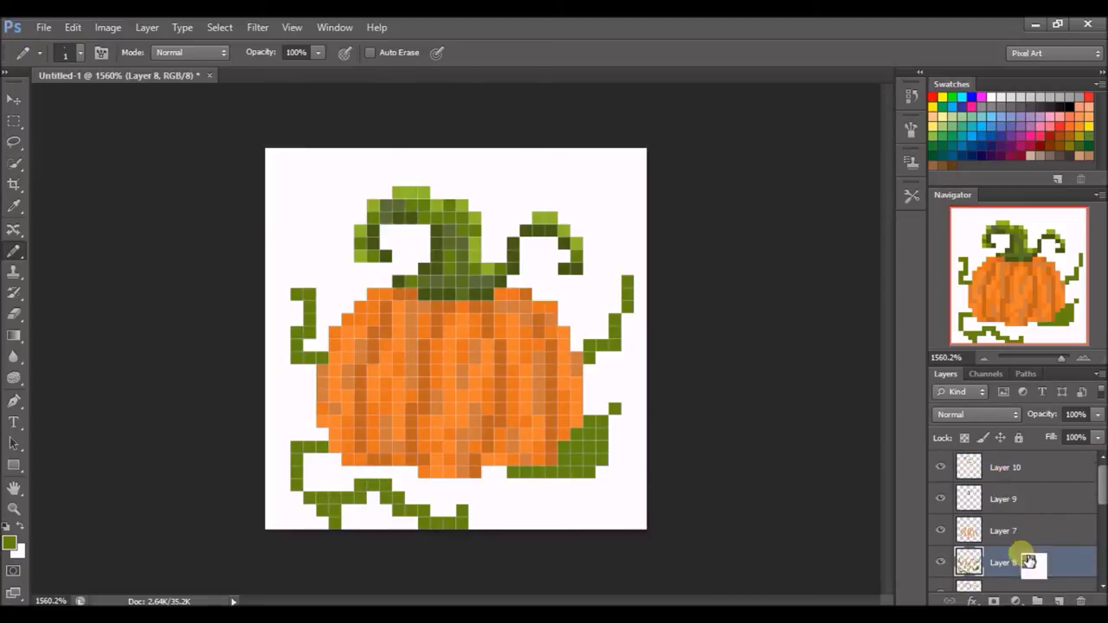
- On new Layer 12, darken the bottom edge, lower-left vine and bottom vine with green
key(ctrl+shift+alt+n)
click(484, 203)
drag(518, 470, 592, 472)
click(296, 452)
drag(336, 513, 452, 525)
- Recolour the right vine tip and darken the bottom-right leaf with sampled greens, then select Layer 11
click(613, 444)
click(627, 280)
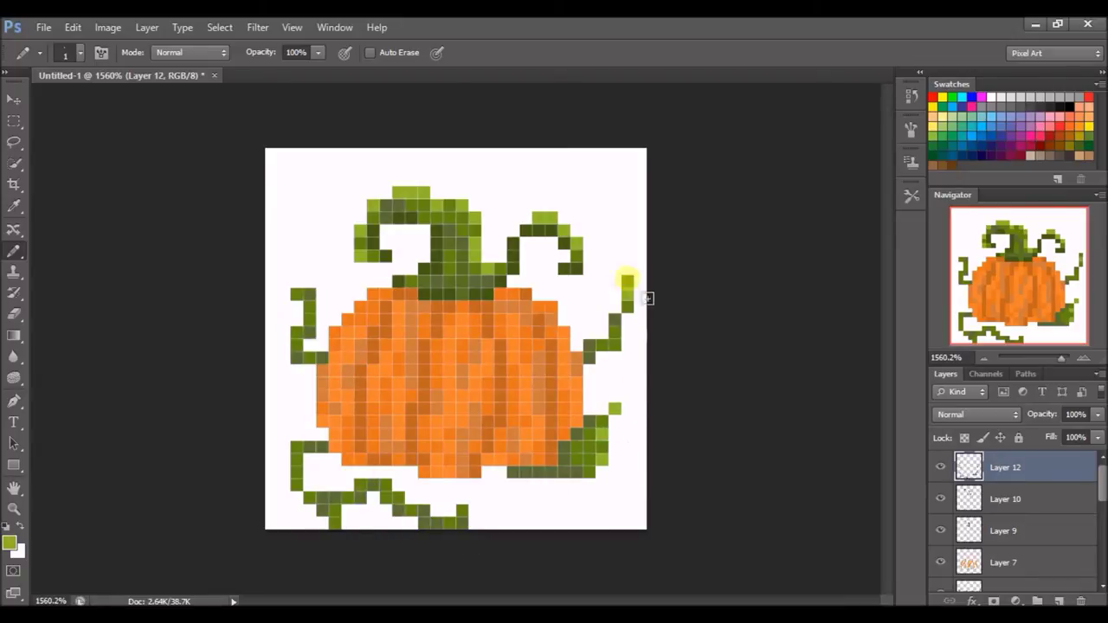
click(379, 423)
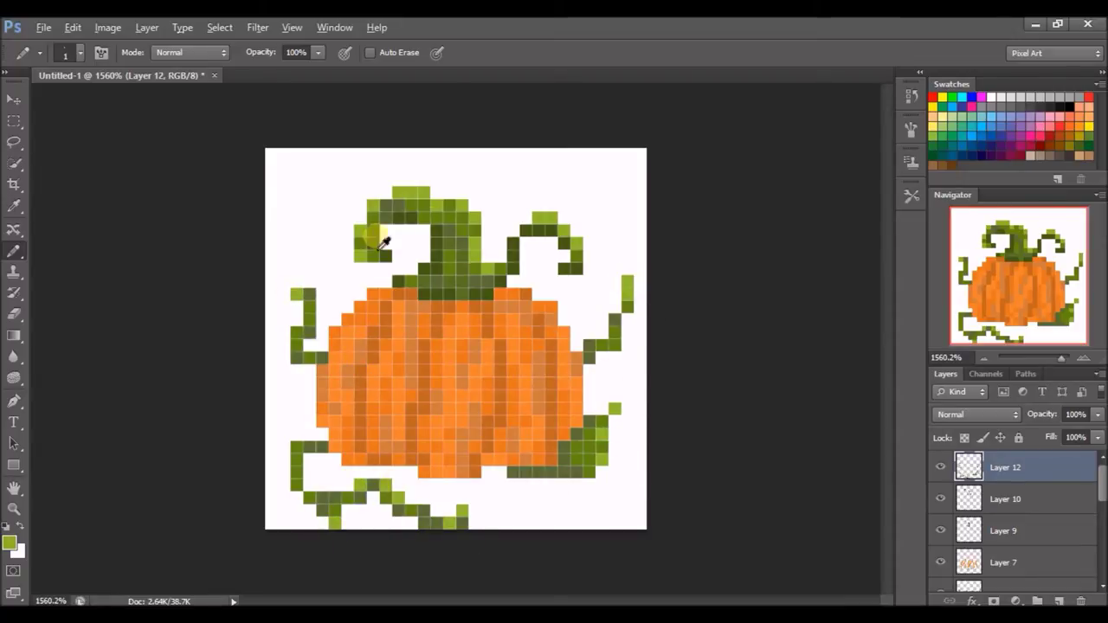
click(594, 445)
click(464, 485)
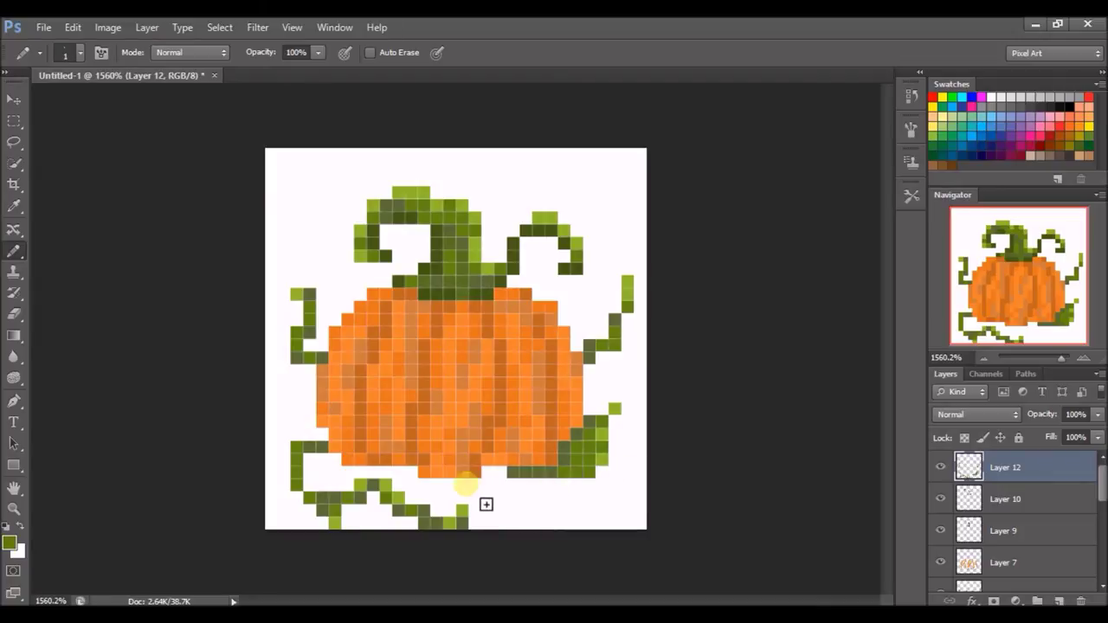
click(461, 367)
click(584, 338)
scroll(601, 358, down, 1)
scroll(980, 525, down, 3)
click(981, 526)
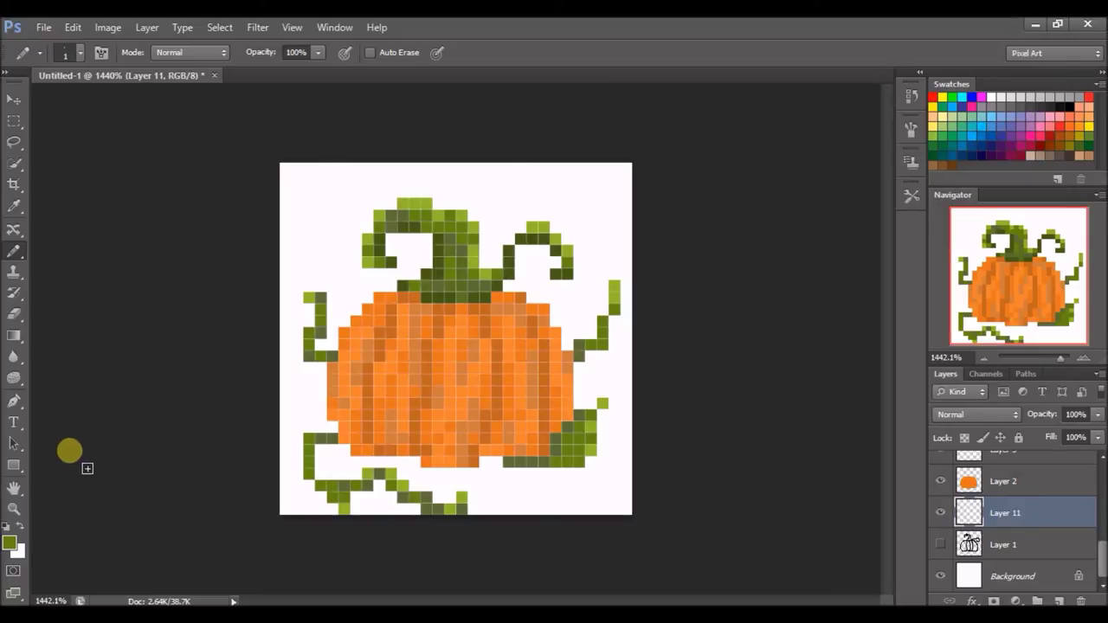
- Fill a layer above Background with yellow e9df3f and set its opacity to 74%
click(10, 542)
click(488, 186)
drag(547, 355, 545, 345)
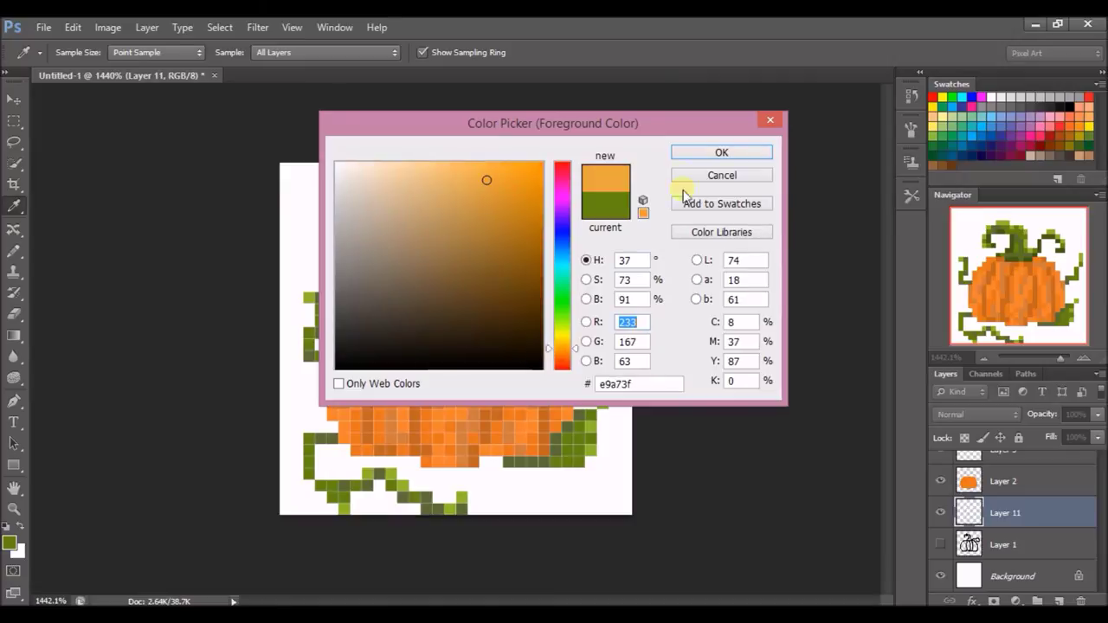
click(721, 153)
key(b)
drag(286, 474, 602, 426)
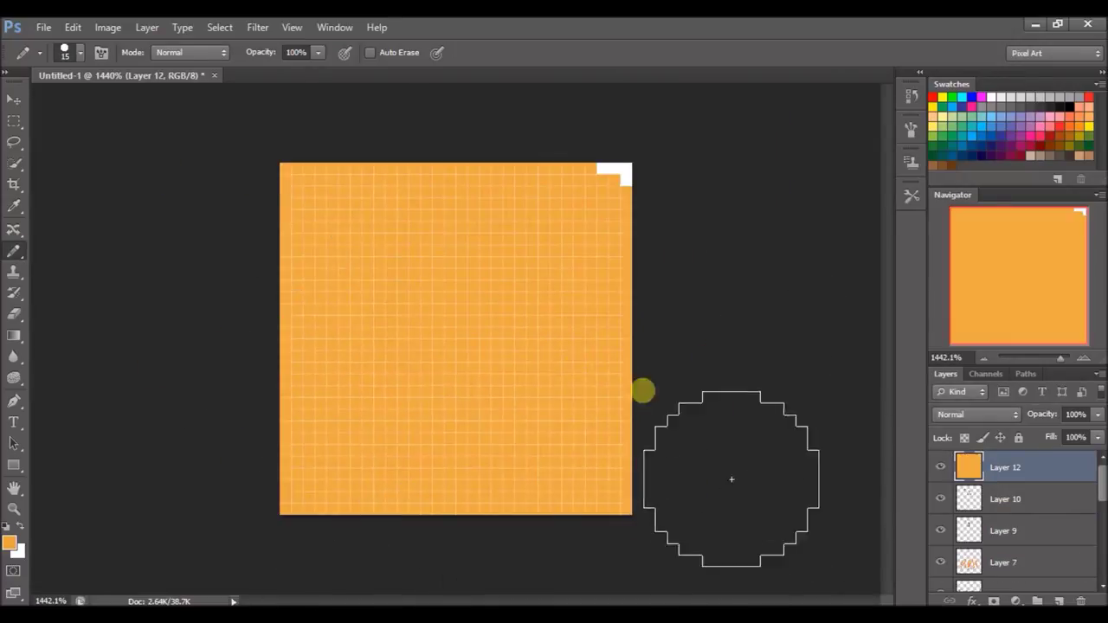
click(1097, 414)
drag(1092, 435, 1017, 436)
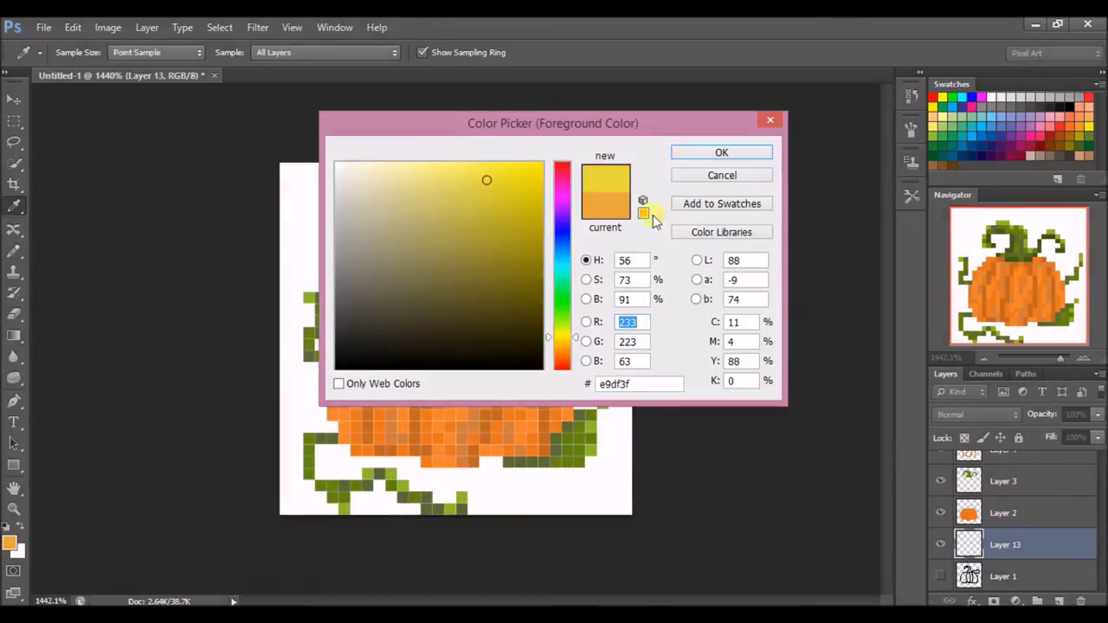
drag(1092, 426, 1072, 435)
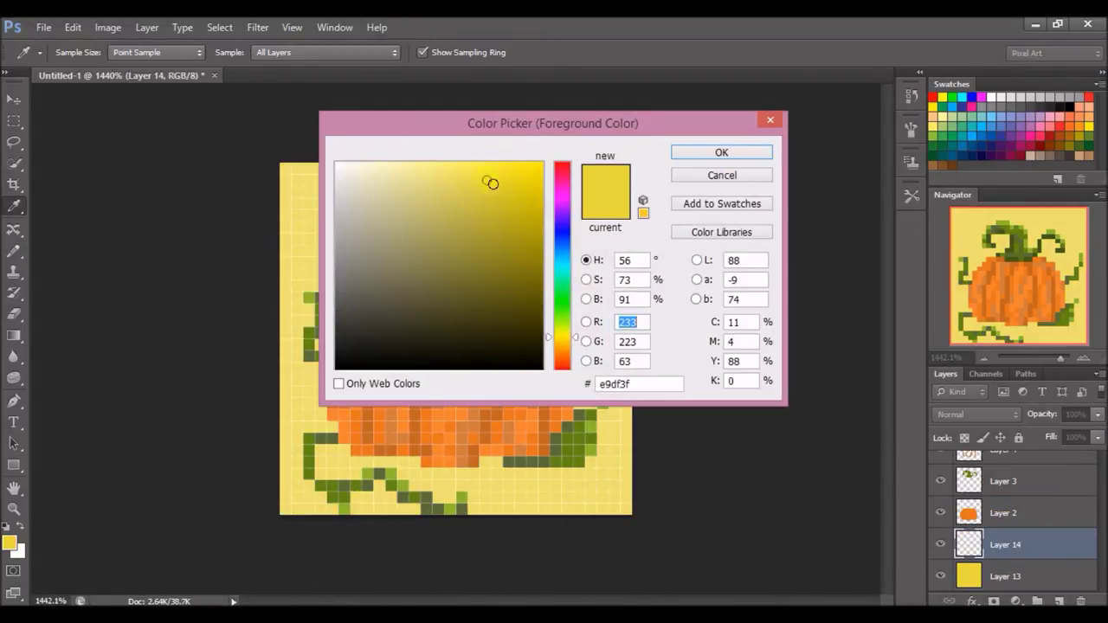
- Pencil a pale shadow strip beneath the pumpkin and around its lower-left vines on Layer 14
drag(484, 519, 585, 491)
drag(485, 478, 589, 477)
click(386, 486)
drag(397, 502, 489, 519)
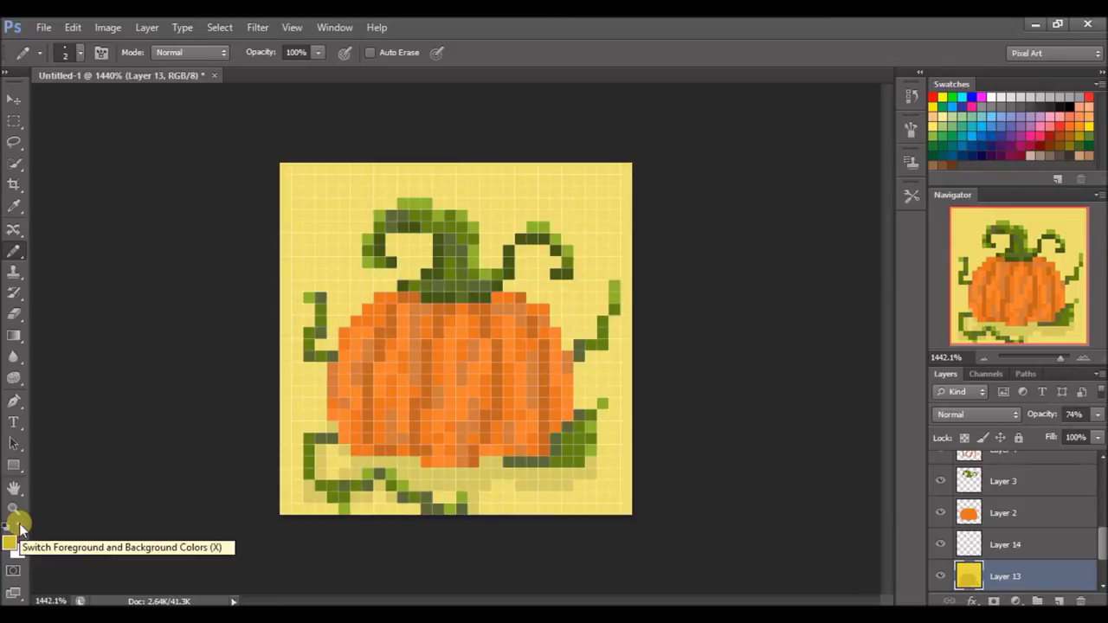
scroll(1058, 556, up, 5)
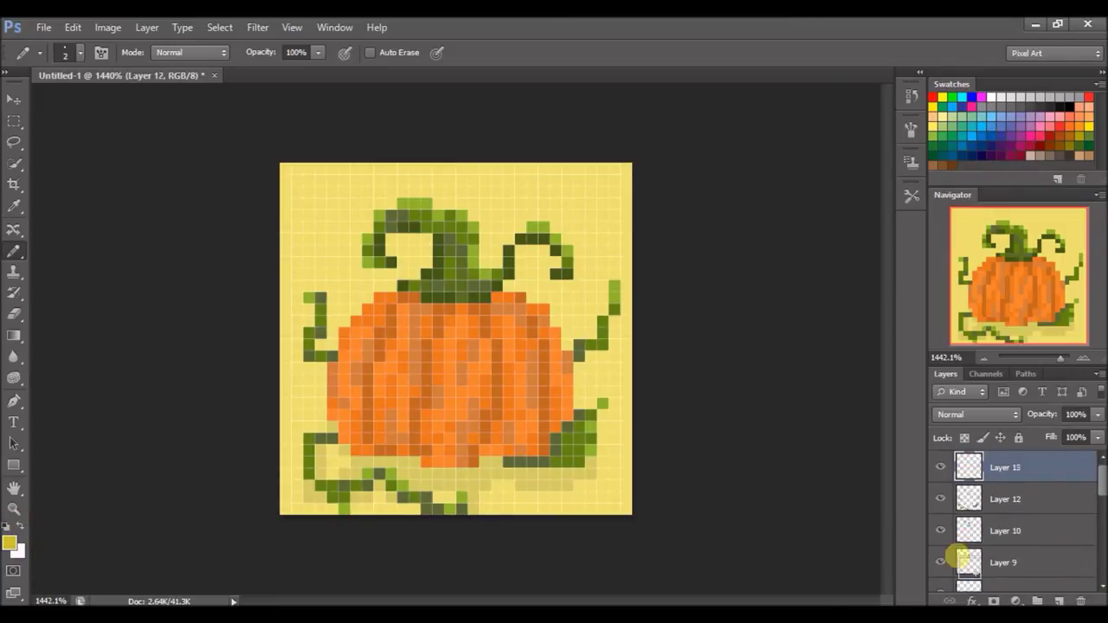
- Delete the unused empty layer and choose dark brown for drawing the ribs
key(Return)
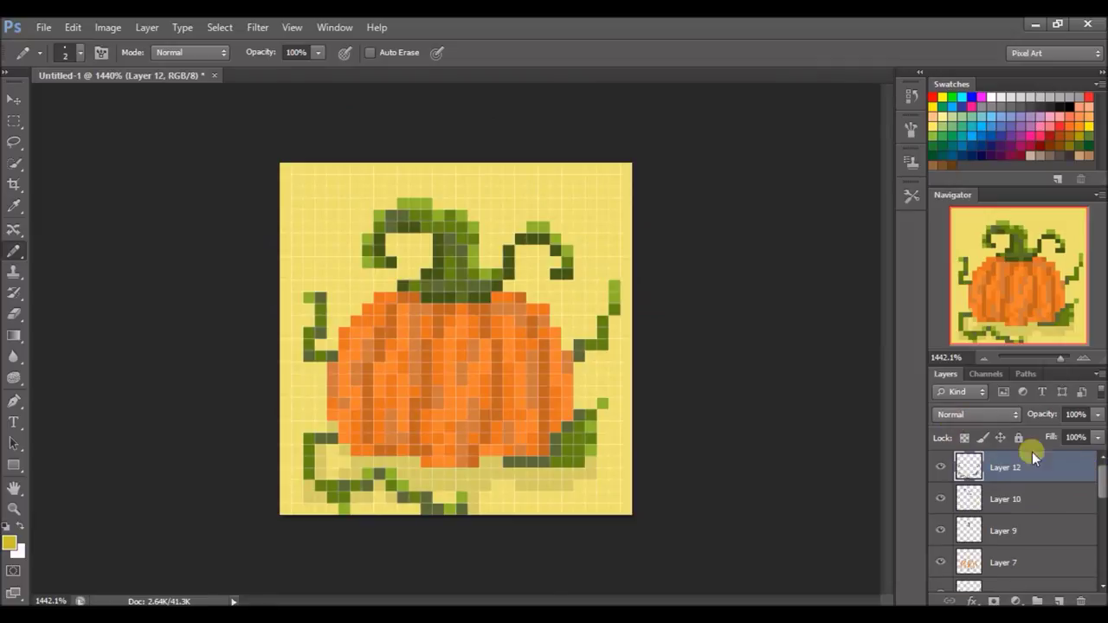
drag(1031, 467, 1071, 588)
click(18, 549)
key(Escape)
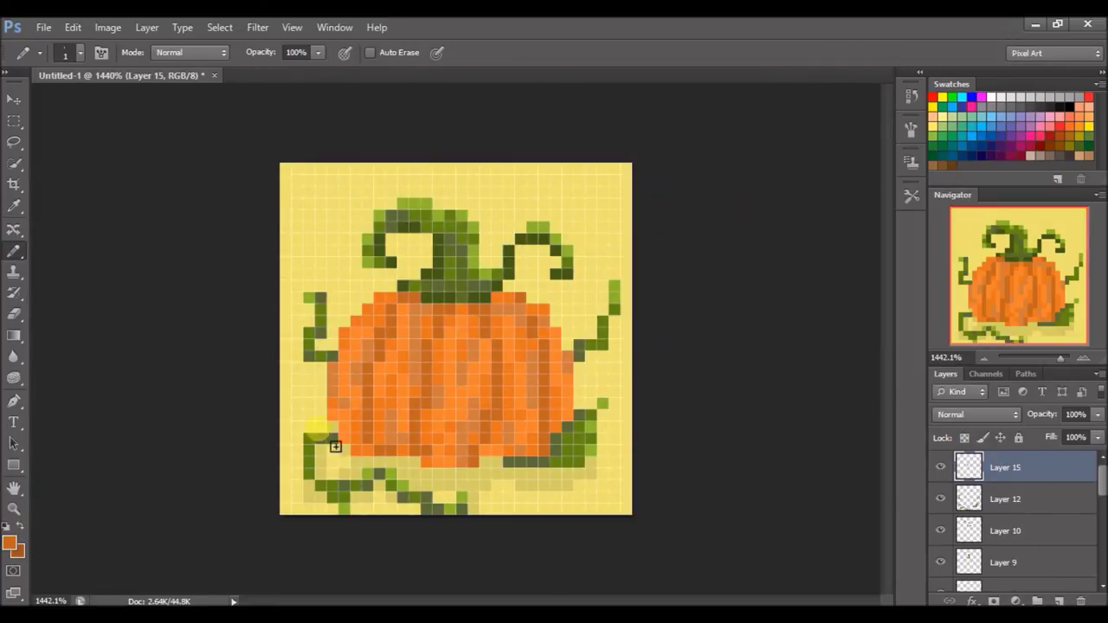
- Pencil four brown vertical ribs, then outline the pumpkin's left, lower-right edges and top row
drag(433, 332, 427, 474)
mouse_move(417, 316)
mouse_down()
mouse_move(369, 444)
mouse_move(393, 467)
mouse_up()
mouse_move(489, 299)
mouse_down()
mouse_move(502, 353)
mouse_move(489, 481)
mouse_up()
drag(538, 319, 541, 457)
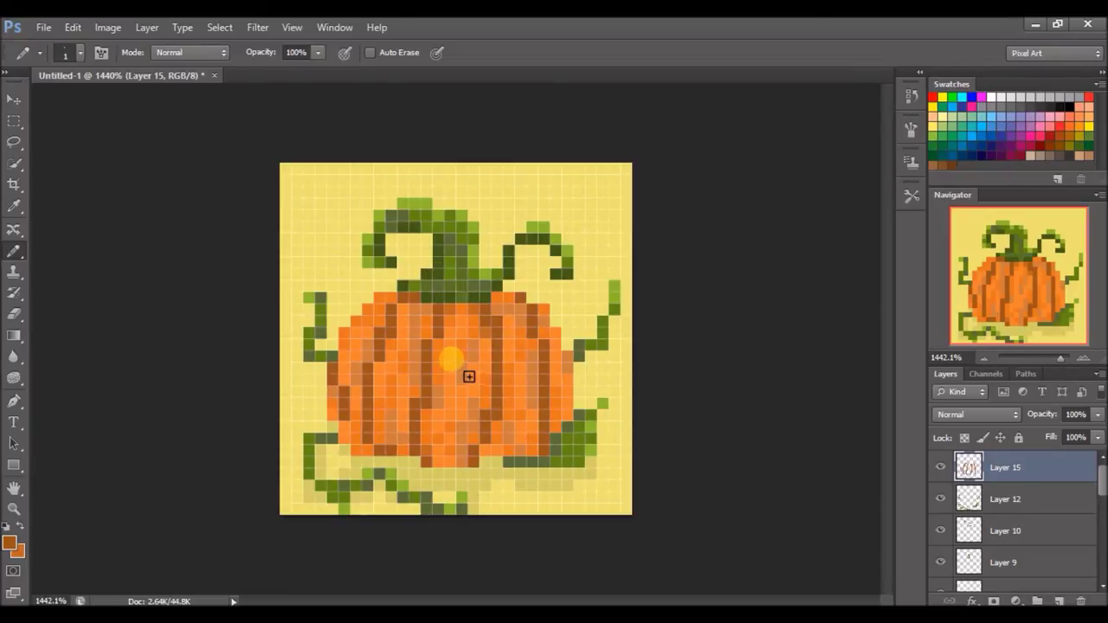
mouse_move(361, 440)
mouse_down()
mouse_move(357, 390)
mouse_move(364, 457)
mouse_move(360, 382)
mouse_move(346, 453)
mouse_move(466, 439)
mouse_up()
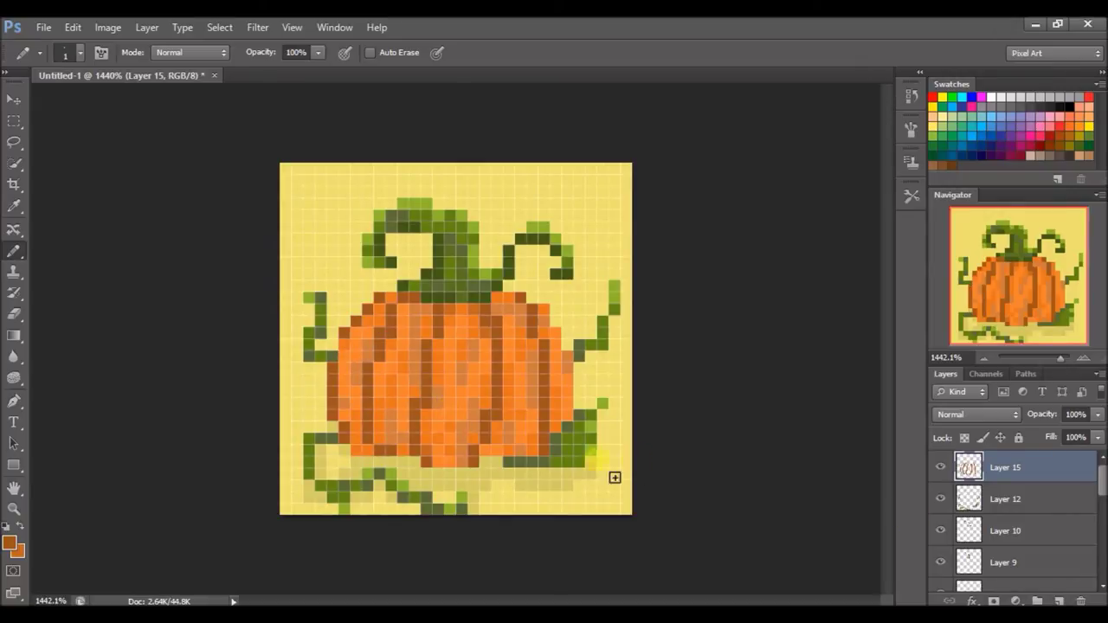
mouse_move(578, 489)
mouse_down()
mouse_move(567, 354)
mouse_move(588, 381)
mouse_move(573, 441)
mouse_move(562, 437)
mouse_up()
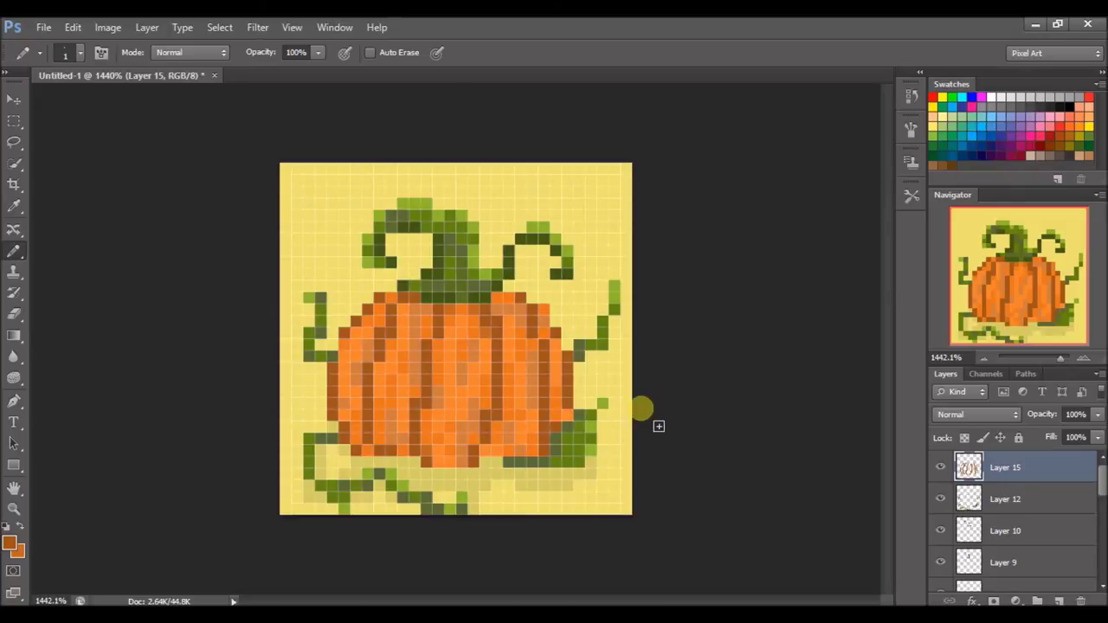
click(9, 543)
- Add a new Layer 16 set to 75% opacity for extra shading
click(721, 150)
click(1058, 601)
drag(1097, 414, 1073, 432)
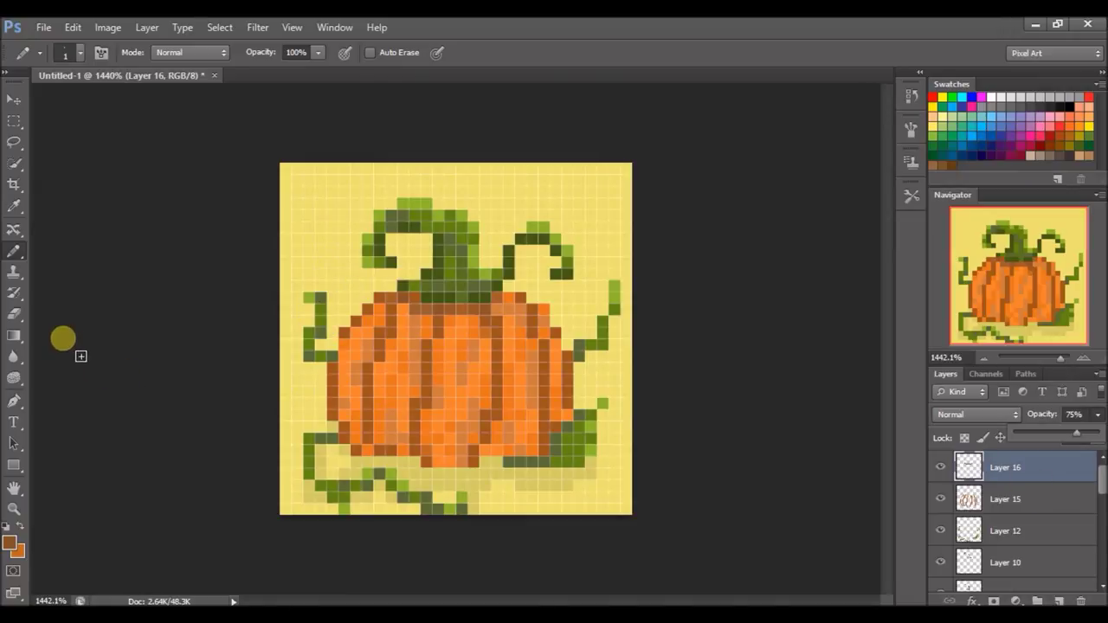
- Add Layer 17 and pencil dark green along the pumpkin's bottom edge toward the right leaves
click(1057, 601)
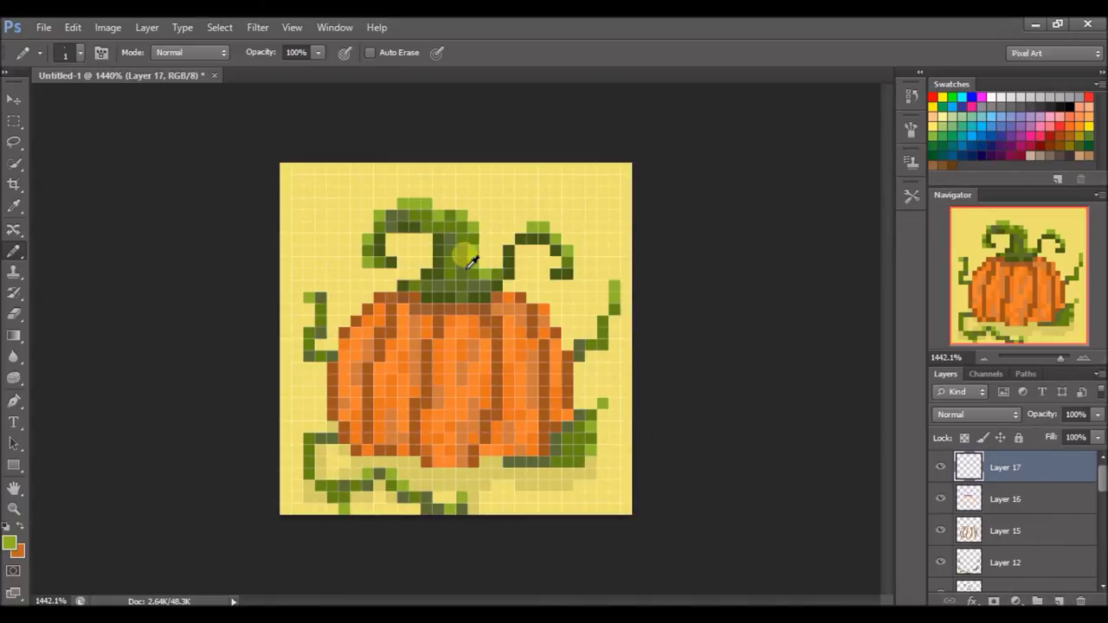
drag(532, 464, 576, 449)
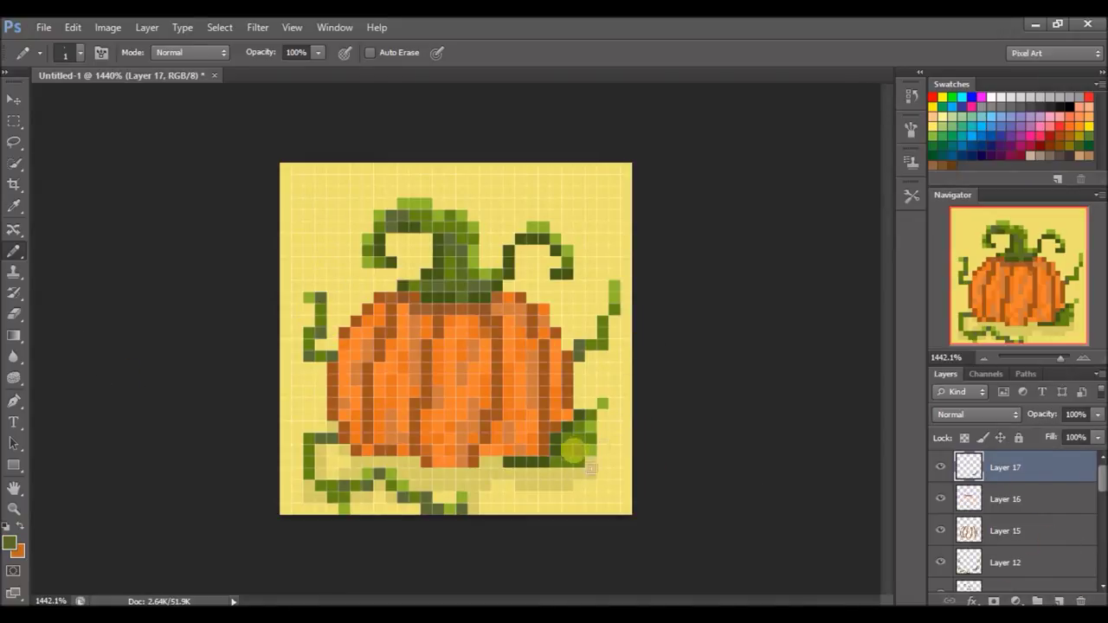